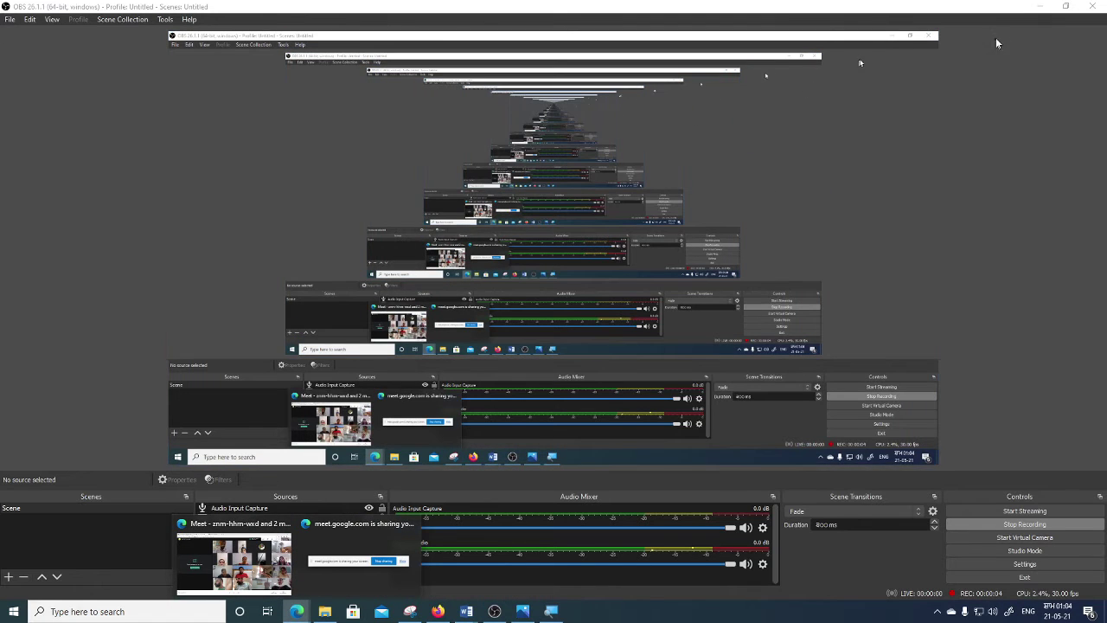
Step: Bring the Google Meet call forward and switch to the Microsoft Whiteboard tab
click(233, 562)
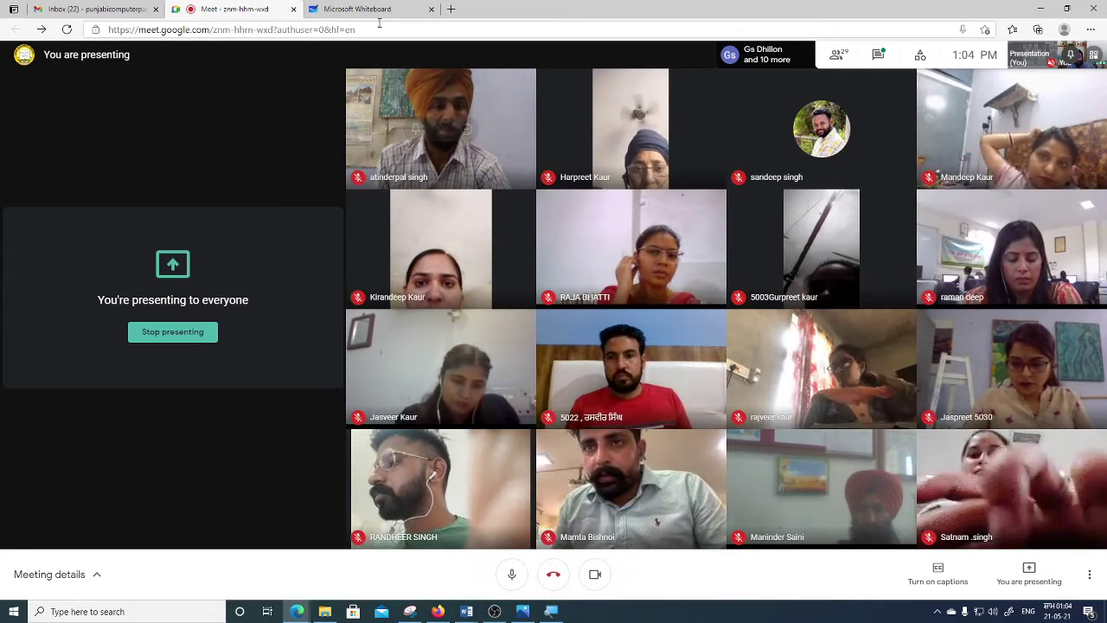
click(359, 9)
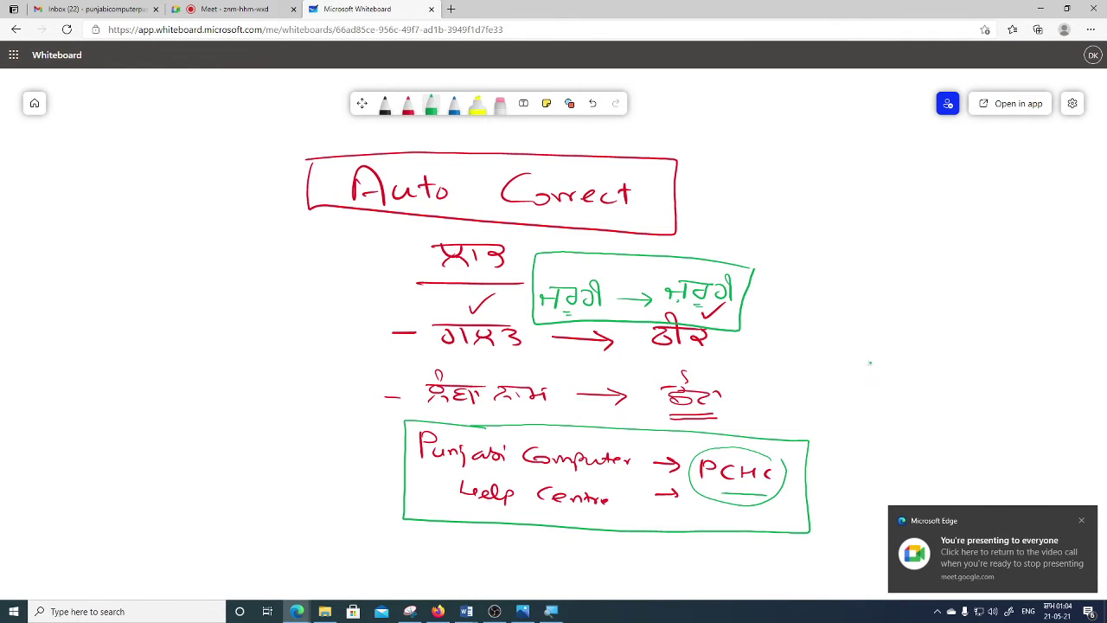
Step: In red ink, write Times New Roman with a down arrow to a boxed Arial
scroll(871, 364, down, 5)
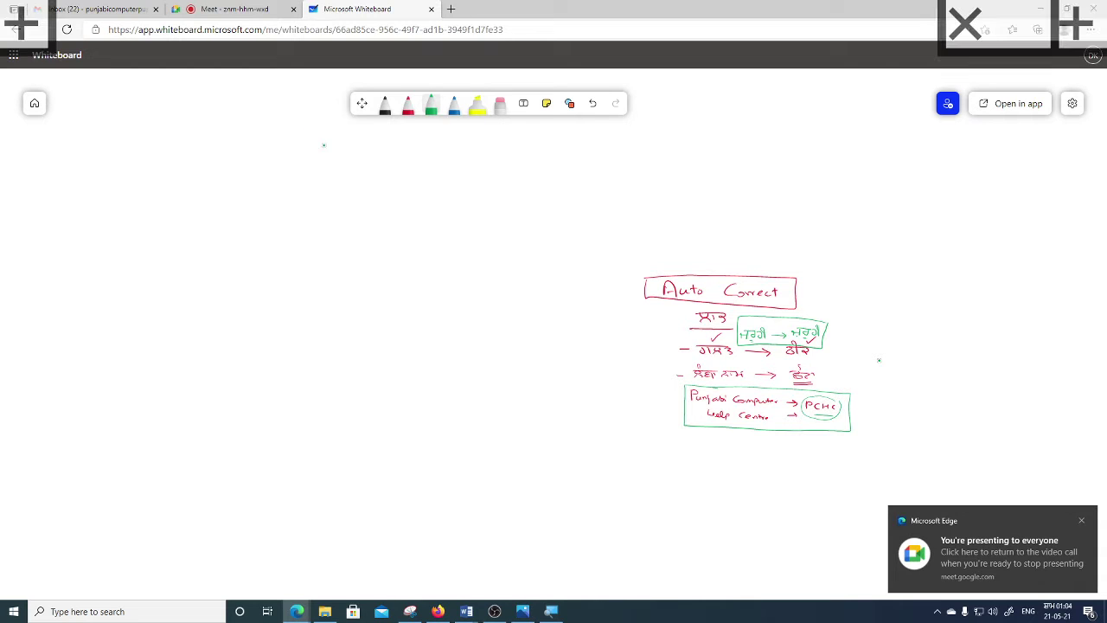
click(408, 102)
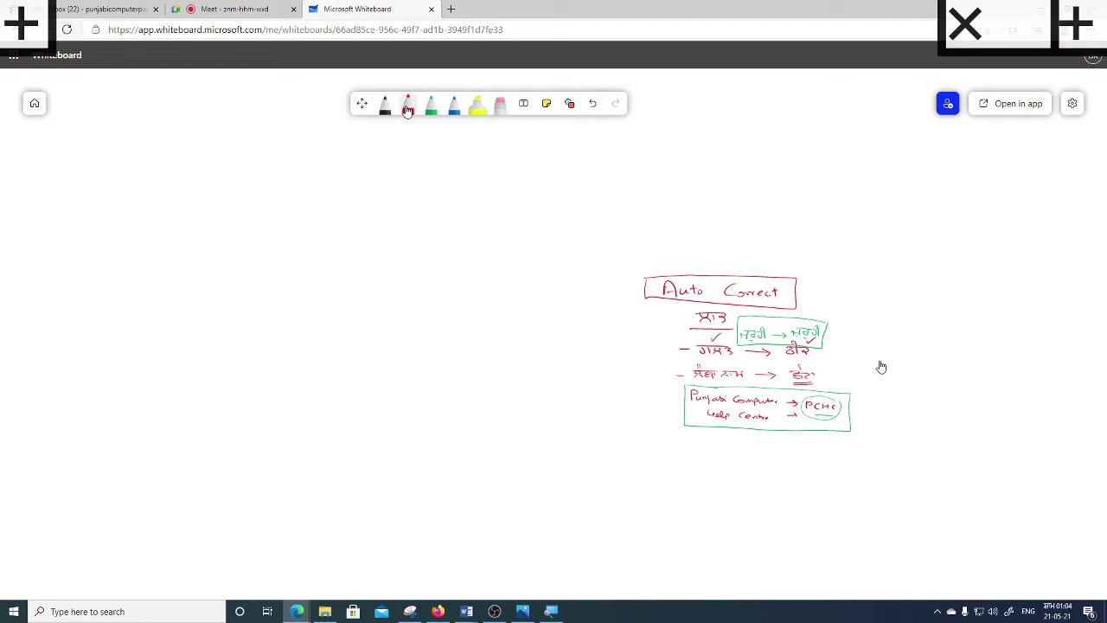
mouse_move(141, 196)
mouse_down()
mouse_move(169, 197)
mouse_move(168, 218)
mouse_move(244, 216)
mouse_move(266, 197)
mouse_move(284, 213)
mouse_up()
drag(286, 208, 310, 208)
mouse_move(342, 199)
mouse_down()
mouse_move(360, 213)
mouse_move(443, 204)
mouse_up()
mouse_move(274, 248)
mouse_down()
mouse_move(272, 331)
mouse_move(292, 307)
mouse_up()
mouse_move(237, 364)
mouse_down()
mouse_move(234, 378)
mouse_move(275, 370)
mouse_up()
mouse_move(286, 372)
mouse_down()
mouse_move(288, 383)
mouse_move(322, 379)
mouse_up()
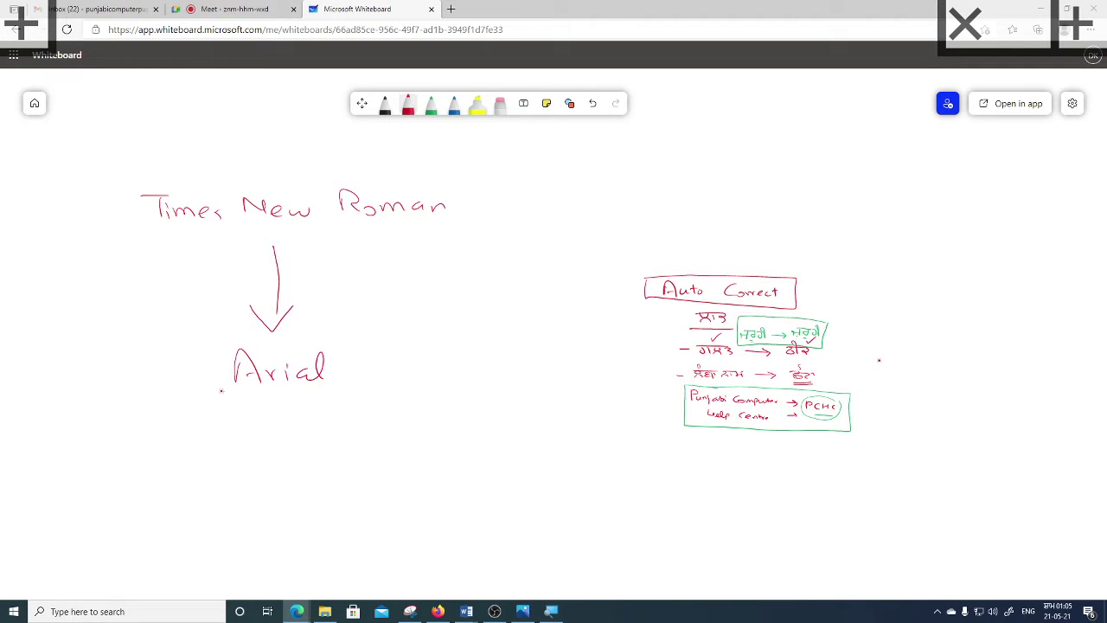
mouse_move(221, 391)
mouse_down()
mouse_move(340, 383)
mouse_move(241, 336)
mouse_move(214, 388)
mouse_move(223, 394)
mouse_up()
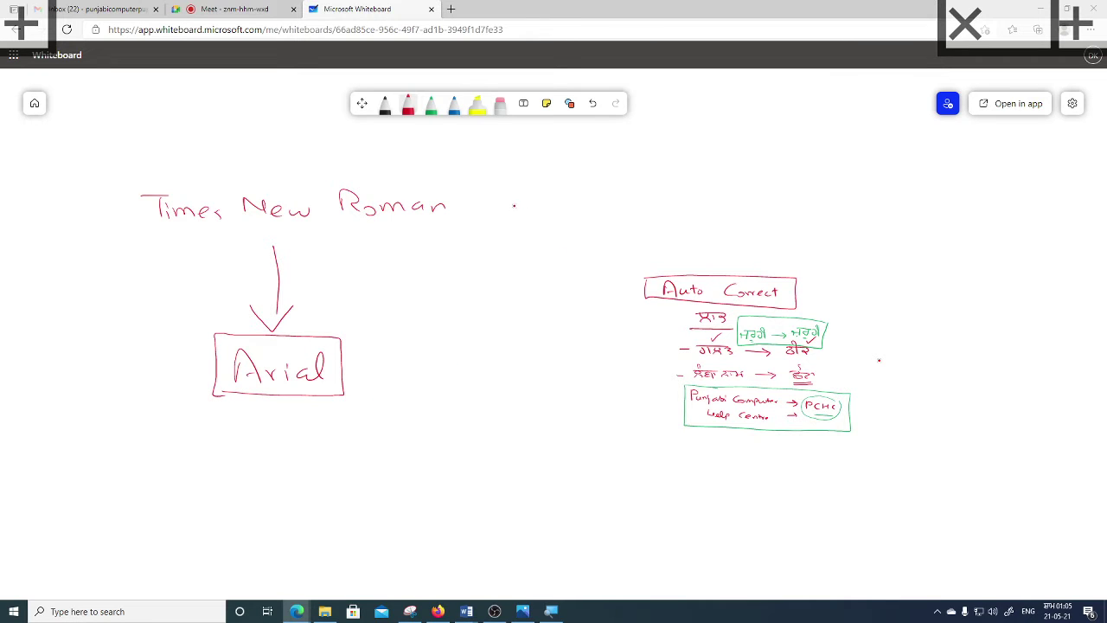
Step: Sketch a dropdown box with three check marks right of Times New Roman
mouse_move(514, 206)
mouse_down()
mouse_move(511, 172)
mouse_move(708, 205)
mouse_move(519, 214)
mouse_move(659, 184)
mouse_move(687, 208)
mouse_move(659, 209)
mouse_move(684, 190)
mouse_move(675, 208)
mouse_up()
mouse_move(675, 207)
mouse_down()
mouse_move(665, 191)
mouse_move(617, 186)
mouse_up()
drag(617, 186, 636, 172)
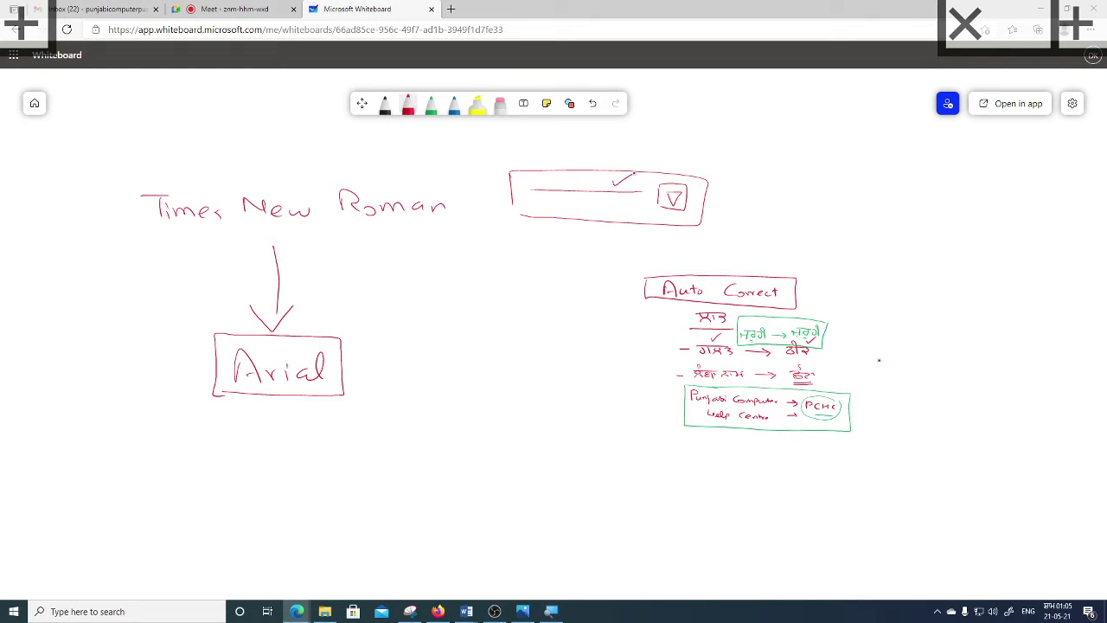
drag(620, 209, 633, 199)
drag(616, 161, 636, 152)
Step: Write a framed 'KB Shortcut' heading in the middle of the board
mouse_move(379, 261)
mouse_down()
mouse_move(379, 300)
mouse_move(386, 285)
mouse_move(408, 299)
mouse_up()
drag(416, 274, 420, 295)
mouse_move(480, 270)
mouse_down()
mouse_move(468, 289)
mouse_move(502, 294)
mouse_up()
drag(510, 294, 577, 294)
mouse_move(398, 310)
mouse_down()
mouse_move(599, 309)
mouse_move(396, 243)
mouse_move(355, 293)
mouse_move(433, 316)
mouse_up()
click(598, 295)
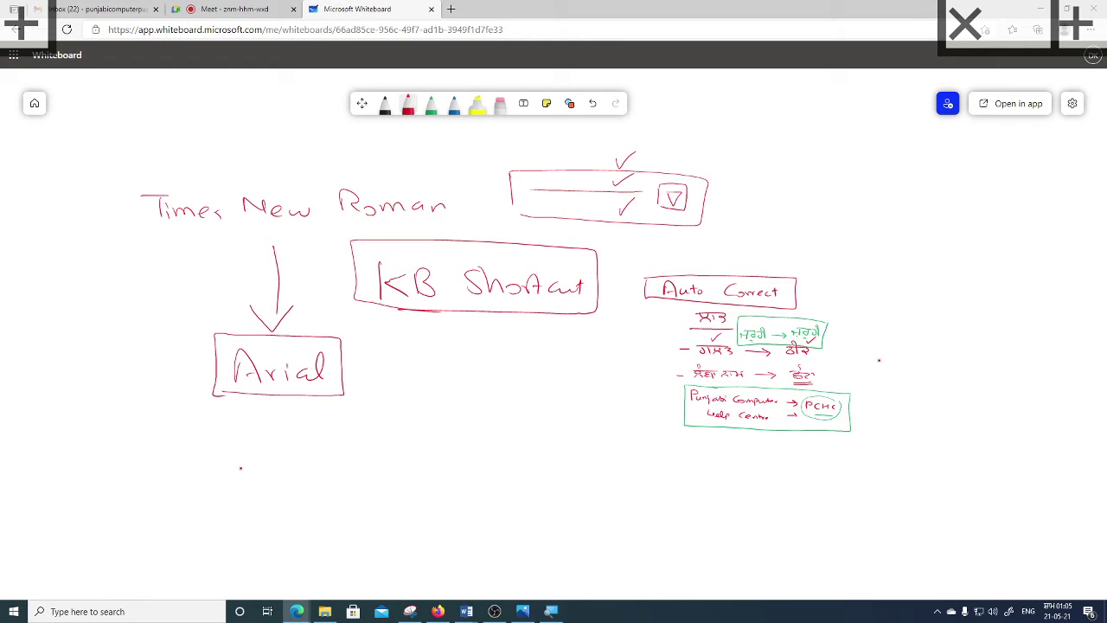
Step: Draw a boxed A with an arrow to a boxed An, then cross it out
mouse_move(185, 482)
mouse_down()
mouse_move(217, 478)
mouse_move(210, 473)
mouse_up()
mouse_move(227, 436)
mouse_down()
mouse_move(169, 457)
mouse_move(228, 445)
mouse_move(292, 469)
mouse_up()
mouse_move(277, 459)
mouse_down()
mouse_move(279, 481)
mouse_move(334, 448)
mouse_move(349, 472)
mouse_move(349, 462)
mouse_up()
drag(355, 473, 372, 472)
mouse_move(409, 437)
mouse_down()
mouse_move(325, 484)
mouse_move(406, 488)
mouse_move(406, 440)
mouse_move(470, 477)
mouse_up()
drag(468, 438, 429, 477)
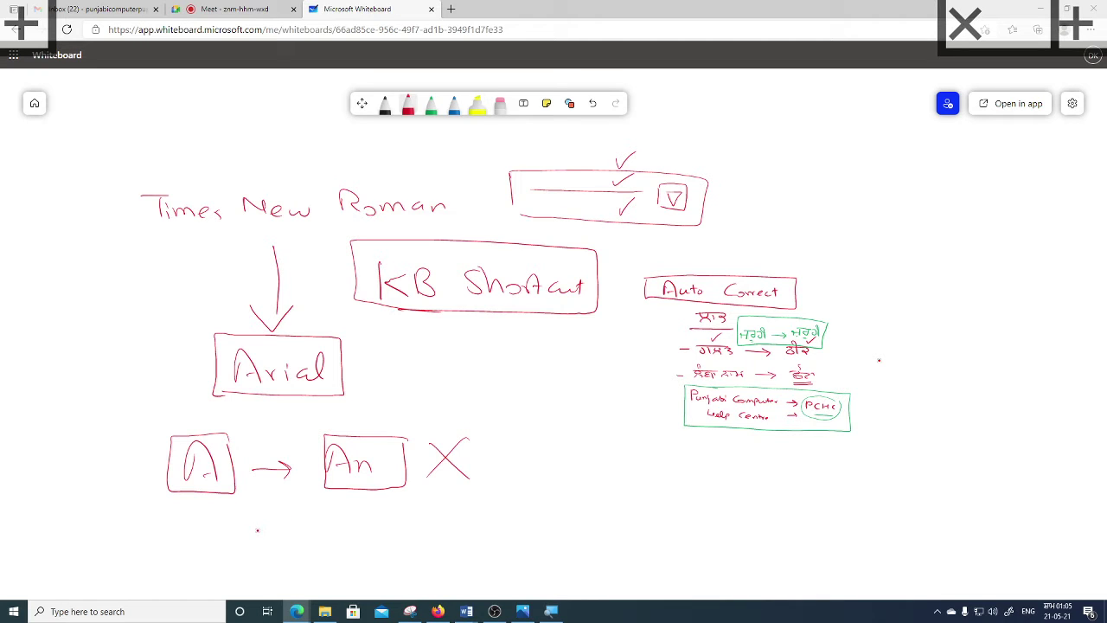
Step: Write a boxed Raavi with an arrow pointing to Nirmala below it
drag(292, 522, 293, 551)
mouse_move(293, 522)
mouse_down()
mouse_move(318, 548)
mouse_move(364, 539)
mouse_up()
mouse_move(379, 501)
mouse_down()
mouse_move(274, 517)
mouse_move(279, 564)
mouse_move(381, 510)
mouse_move(438, 538)
mouse_move(429, 545)
mouse_move(471, 541)
mouse_move(491, 516)
mouse_move(491, 542)
mouse_up()
mouse_move(501, 529)
mouse_down()
mouse_move(501, 541)
mouse_move(536, 529)
mouse_move(568, 544)
mouse_up()
drag(573, 521, 580, 545)
mouse_move(591, 512)
mouse_down()
mouse_move(461, 500)
mouse_move(460, 565)
mouse_move(597, 569)
mouse_move(601, 514)
mouse_up()
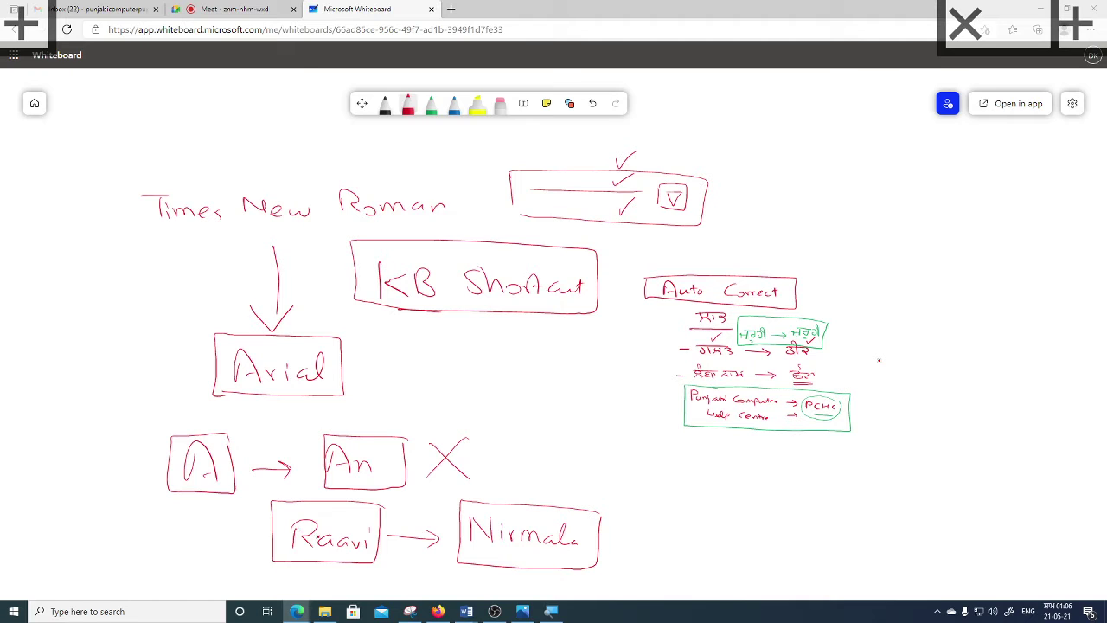
Step: Write a circled Alt+R beside Raavi and a shortcut label beside Nirmala
mouse_move(128, 554)
mouse_down()
mouse_move(139, 530)
mouse_move(158, 547)
mouse_up()
mouse_move(173, 533)
mouse_down()
mouse_move(164, 547)
mouse_move(178, 547)
mouse_up()
drag(192, 530, 198, 539)
mouse_move(205, 526)
mouse_down()
mouse_move(205, 541)
mouse_move(218, 540)
mouse_move(117, 545)
mouse_move(227, 525)
mouse_up()
drag(620, 553, 673, 552)
mouse_move(690, 539)
mouse_down()
mouse_move(690, 552)
mouse_move(701, 545)
mouse_up()
mouse_move(707, 544)
mouse_down()
mouse_move(706, 553)
mouse_move(729, 545)
mouse_move(610, 547)
mouse_move(732, 554)
mouse_up()
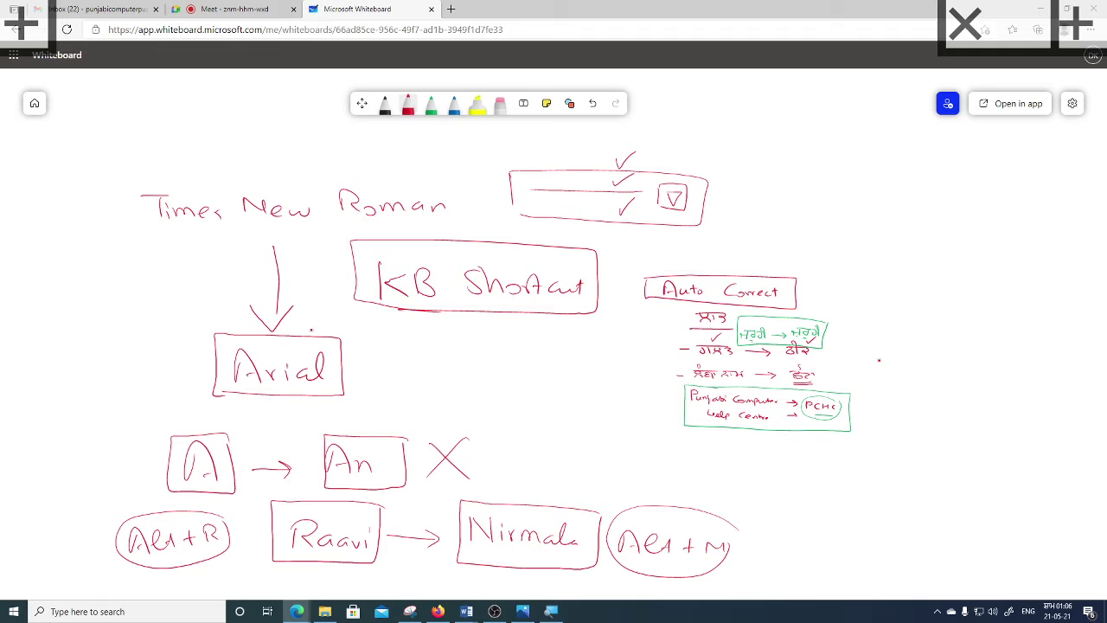
Step: Add a circled Alt+ shortcut beside Times New Roman and write Alt+A beside Arial
mouse_move(78, 265)
mouse_down()
mouse_move(95, 248)
mouse_move(109, 258)
mouse_up()
mouse_move(108, 251)
mouse_down()
mouse_move(142, 232)
mouse_move(133, 247)
mouse_move(153, 227)
mouse_up()
mouse_move(139, 211)
mouse_down()
mouse_move(72, 227)
mouse_move(157, 214)
mouse_up()
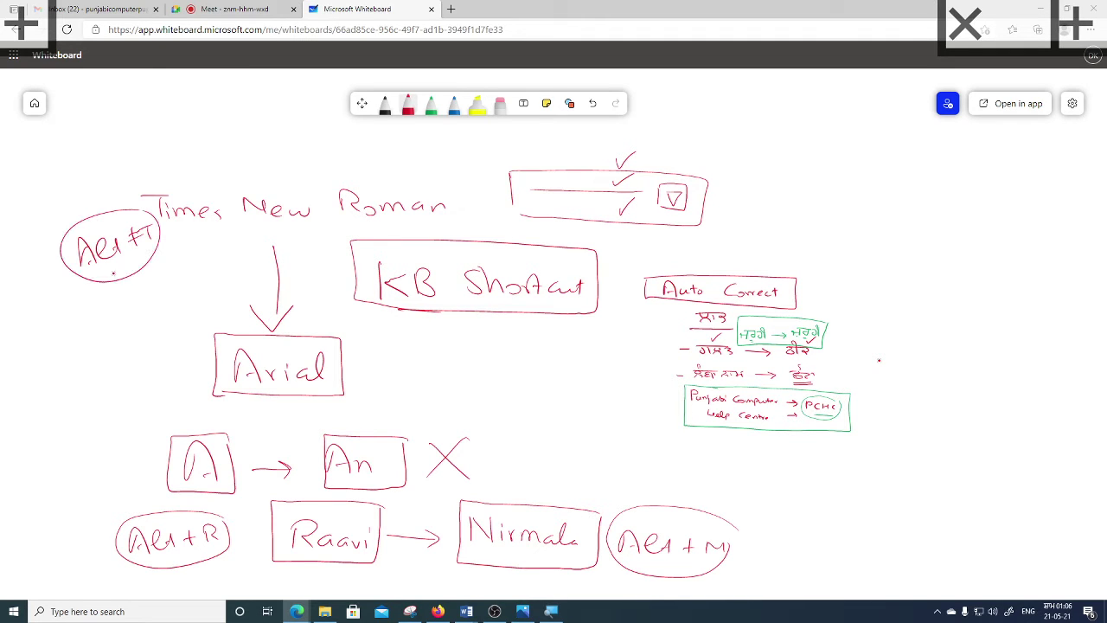
mouse_move(111, 304)
mouse_down()
mouse_move(113, 331)
mouse_move(202, 289)
mouse_up()
mouse_move(119, 294)
mouse_down()
mouse_move(206, 268)
mouse_move(202, 311)
mouse_move(209, 270)
mouse_up()
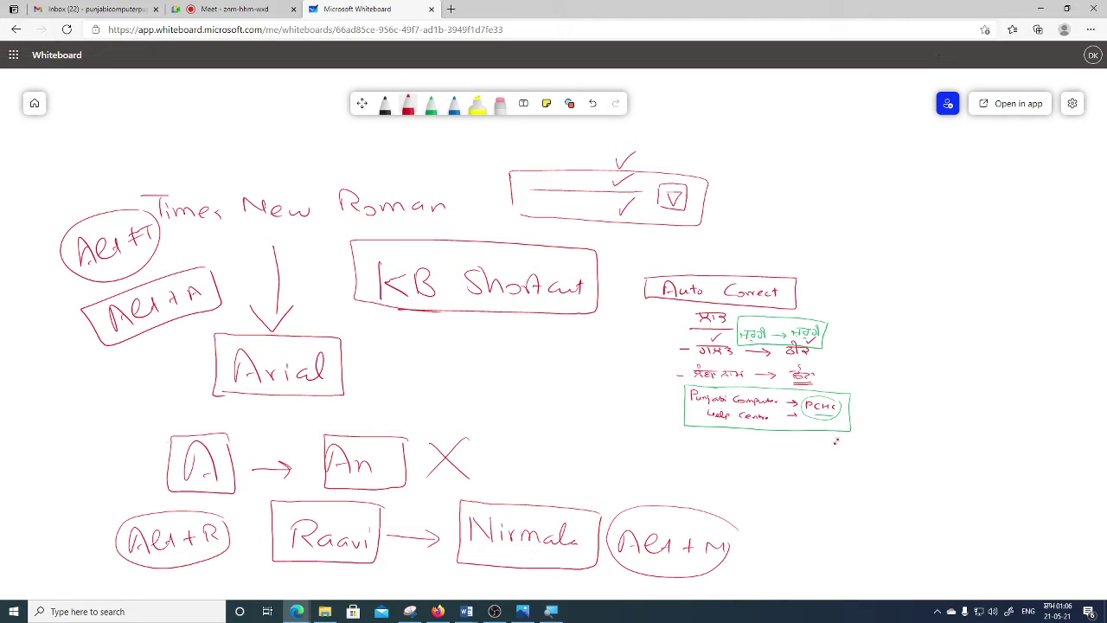
click(468, 613)
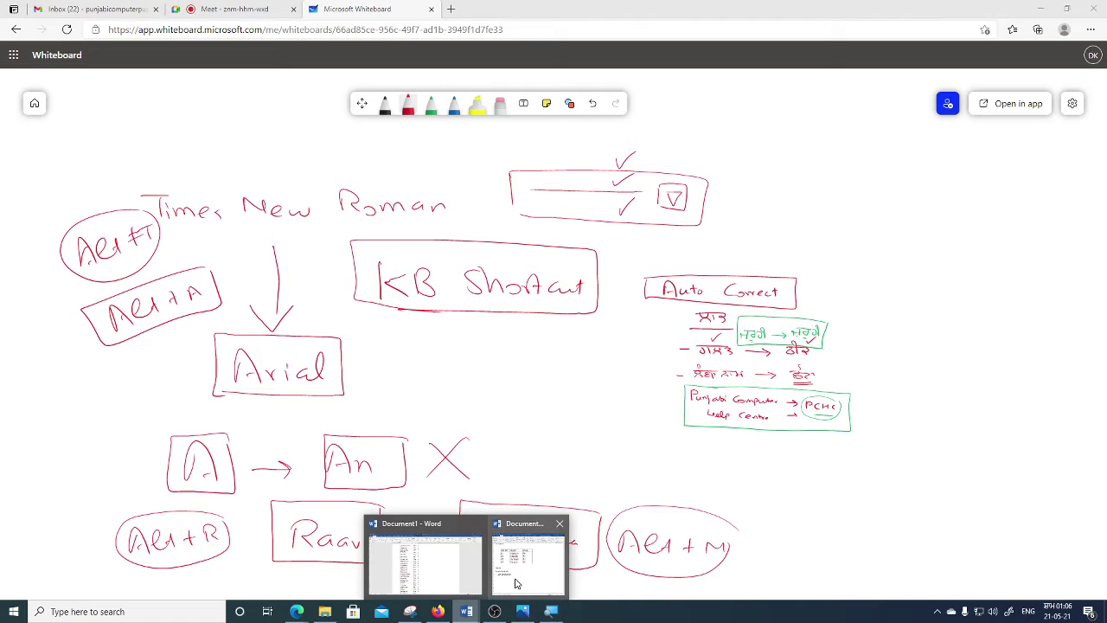
Step: Switch to the Document2 Word window and show its File Info page
click(517, 581)
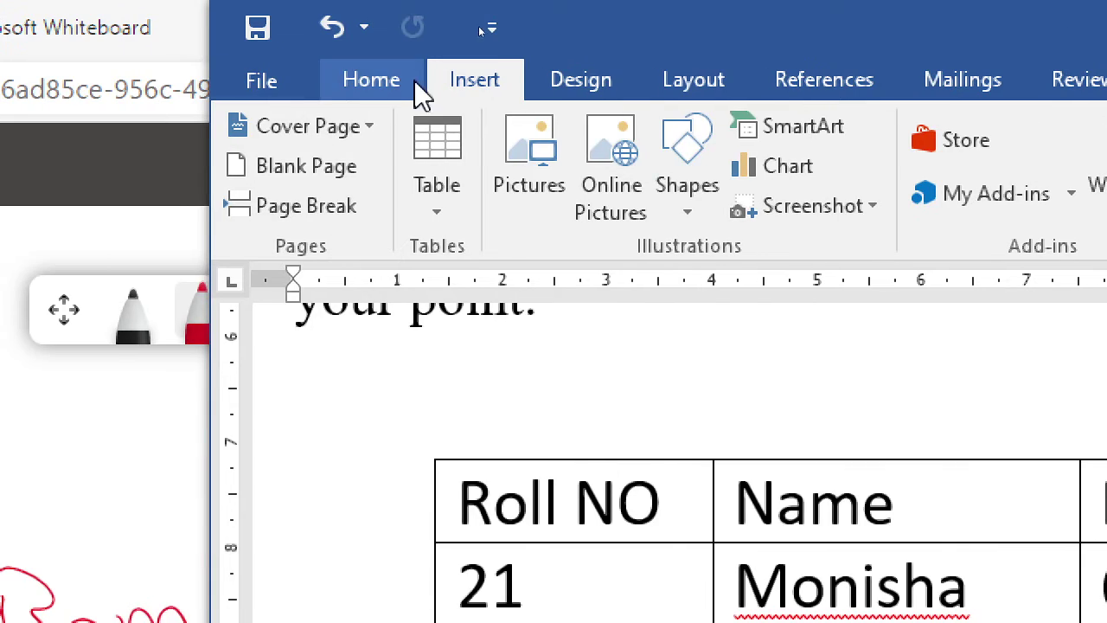
click(258, 82)
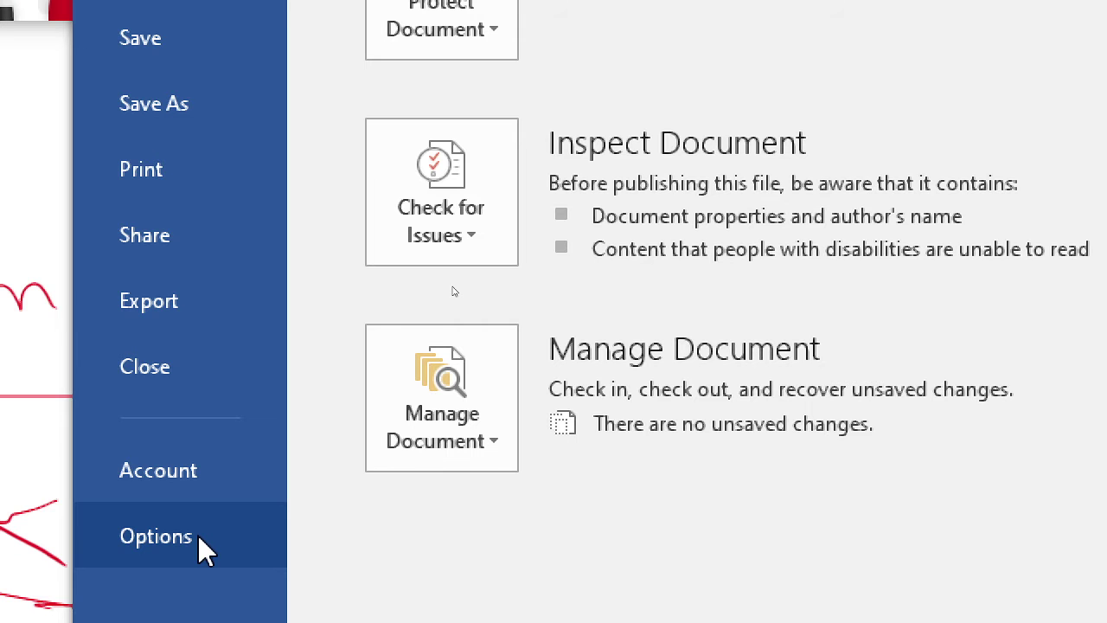
Step: Open Word Options, browse the Advanced settings, then go to Customize Ribbon
click(197, 534)
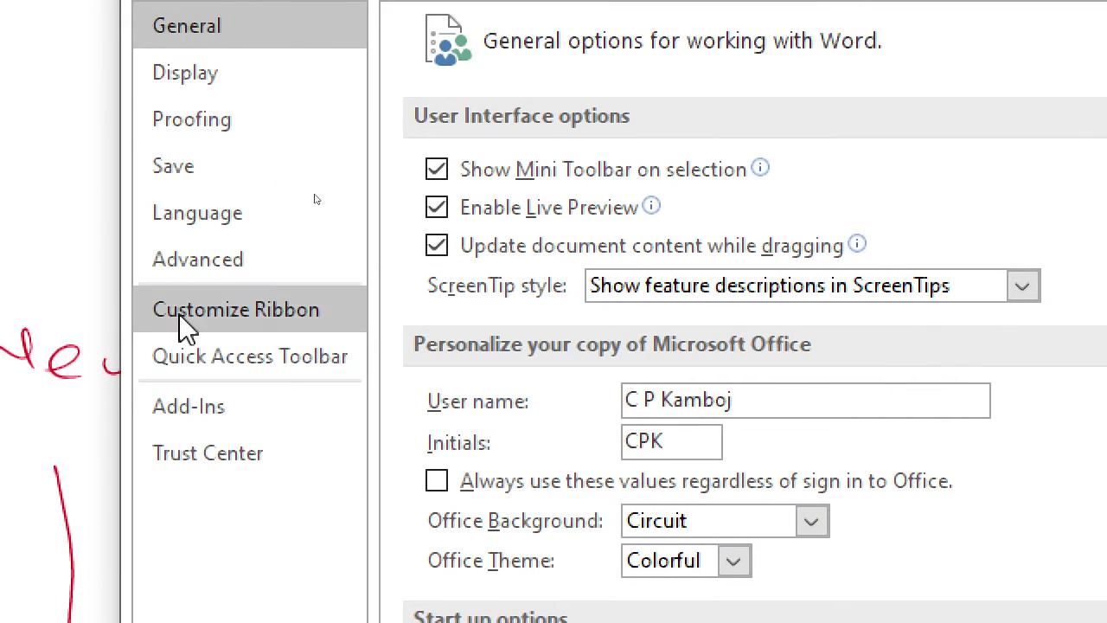
click(214, 277)
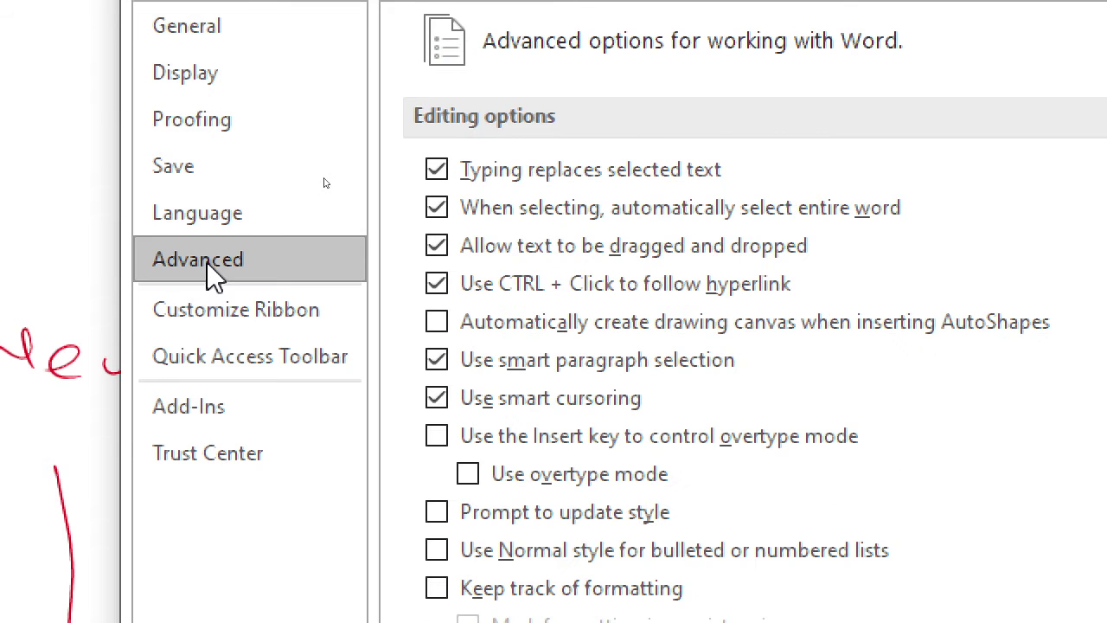
scroll(761, 485, down, 2)
scroll(788, 499, down, 3)
scroll(789, 500, down, 2)
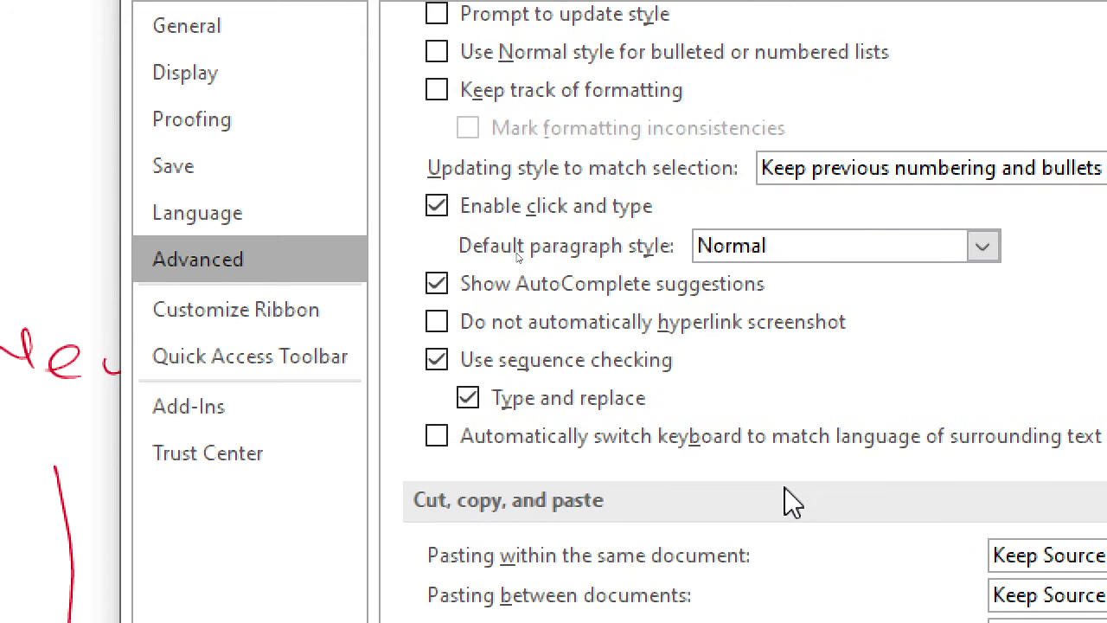
scroll(791, 497, up, 4)
click(254, 304)
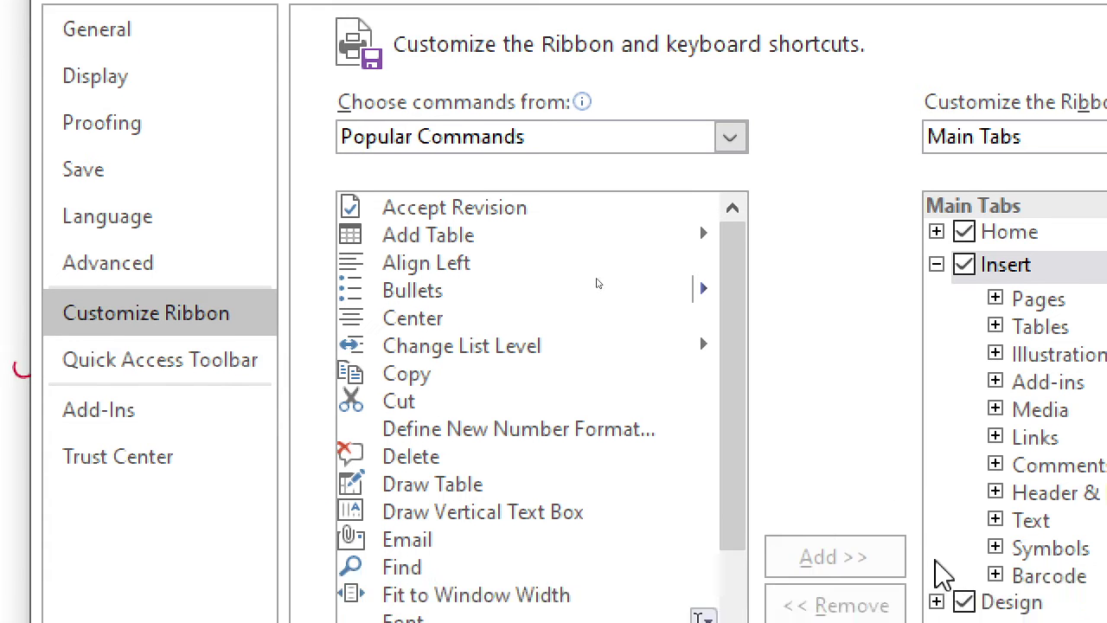
Step: Open the Customize Keyboard dialog via the Keyboard shortcuts Customize button
scroll(943, 576, down, 2)
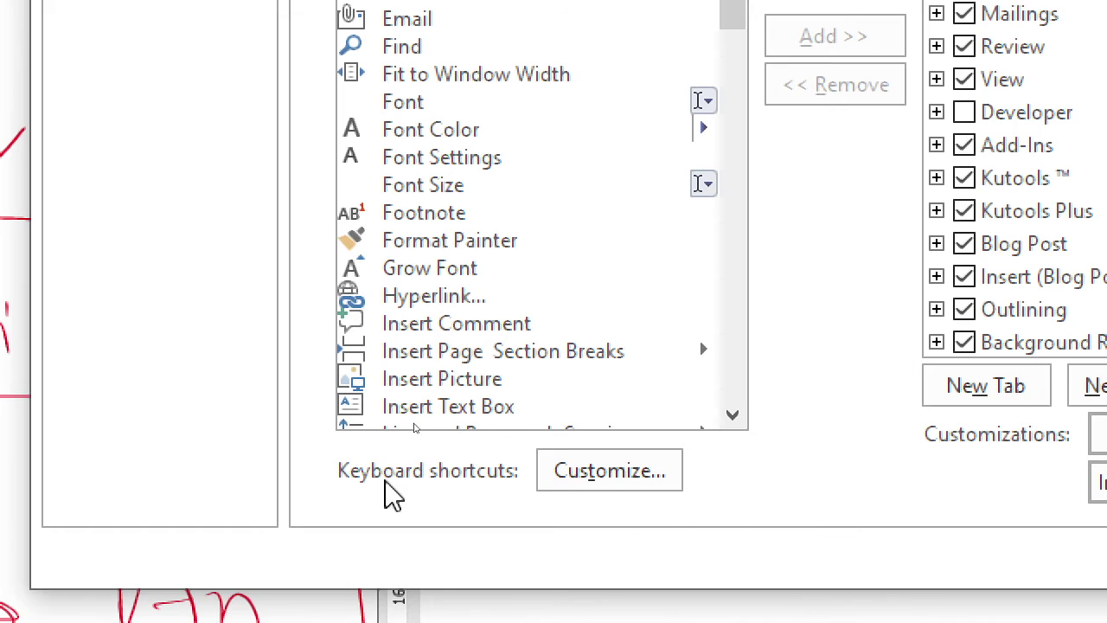
click(610, 472)
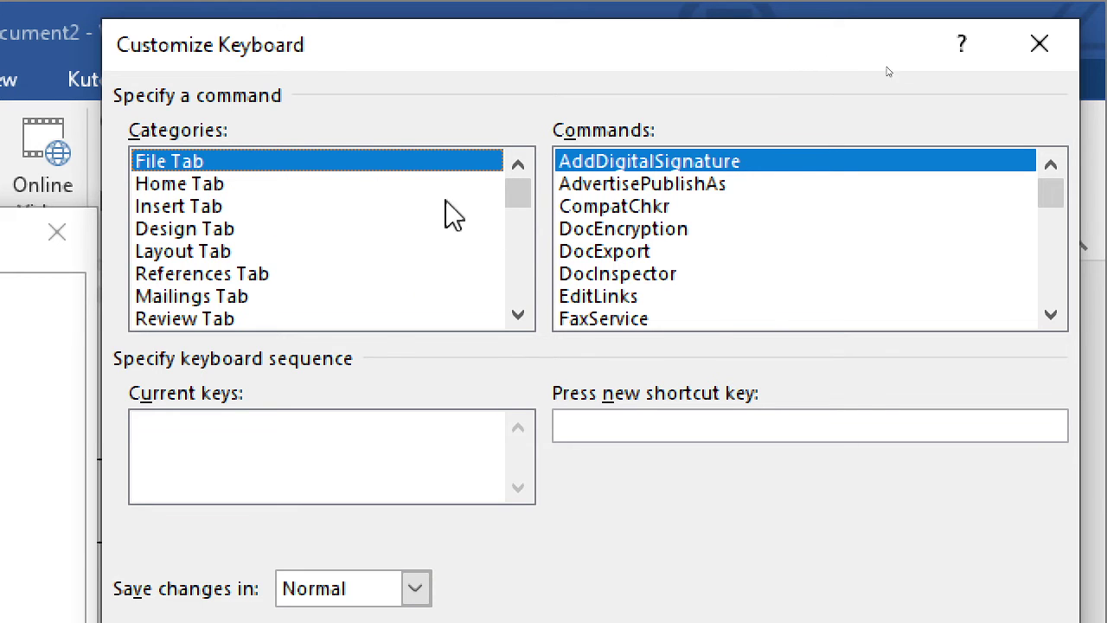
Step: Choose the Fonts category, select Raavi, and assign it the Alt+R shortcut
drag(528, 194, 521, 283)
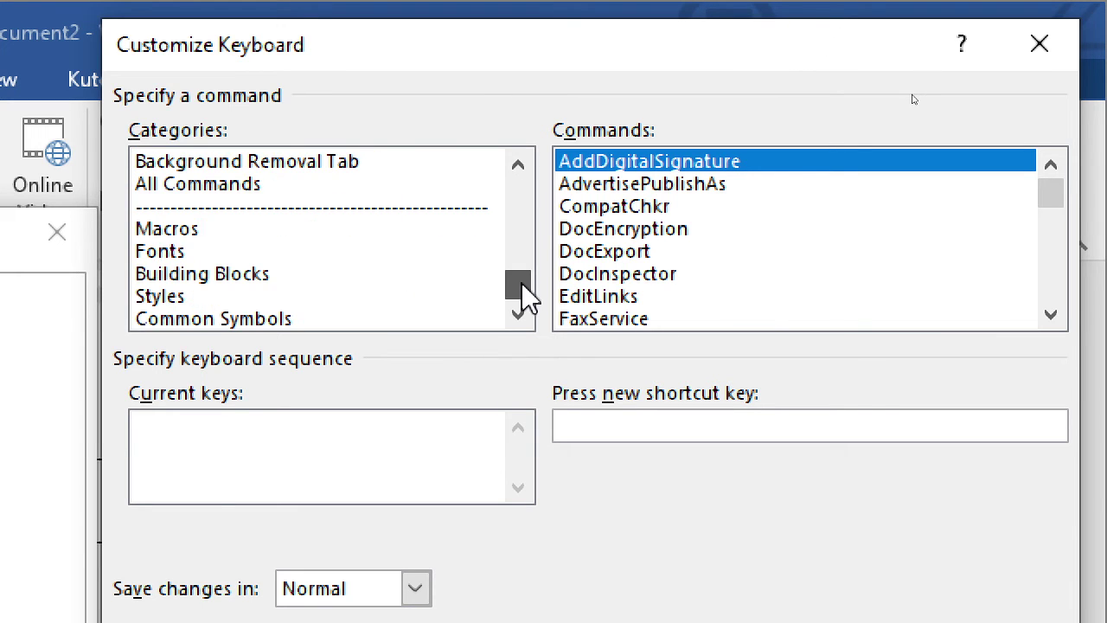
click(151, 256)
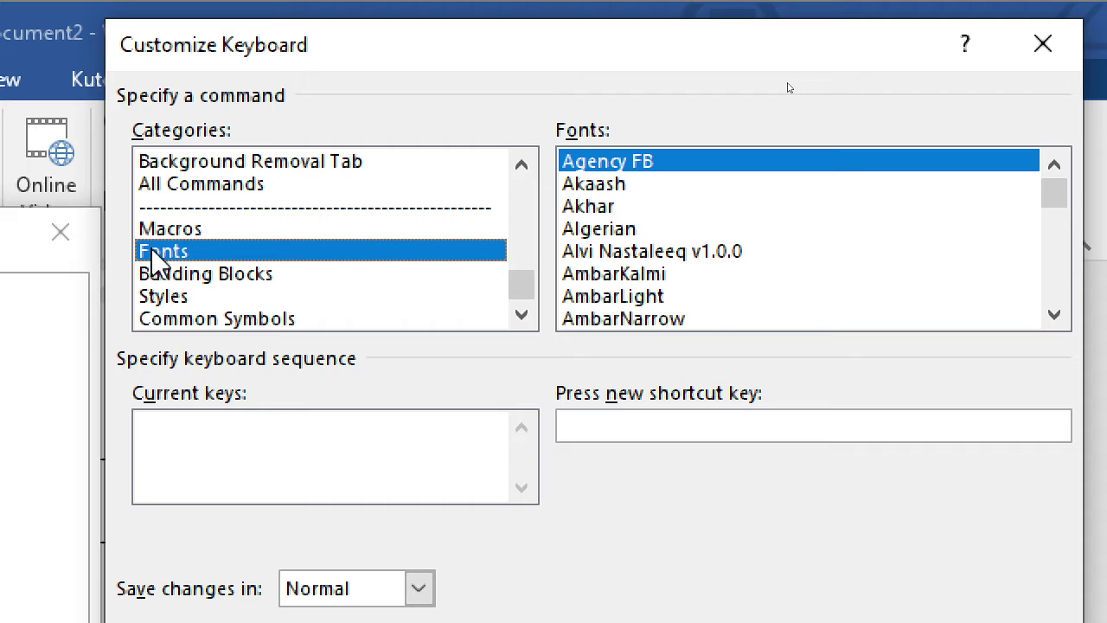
click(607, 238)
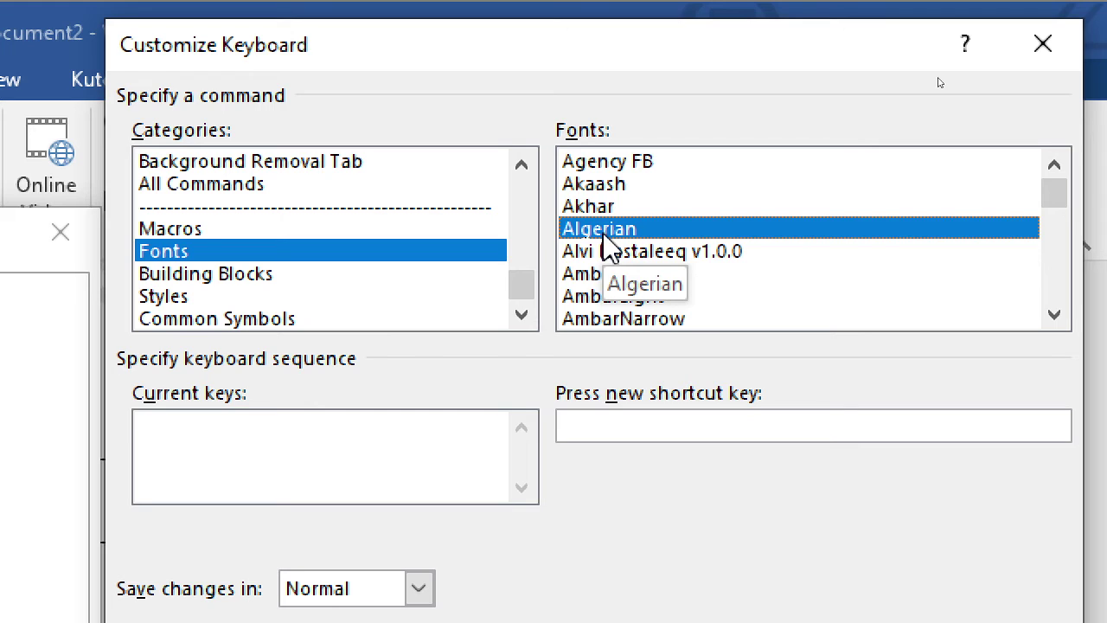
key(r)
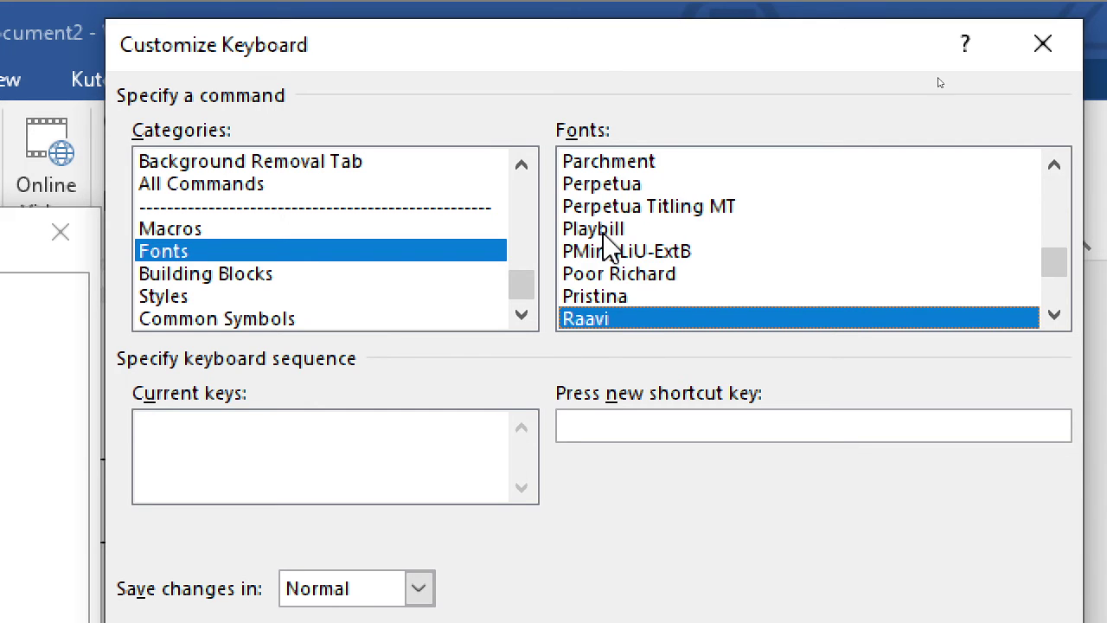
key(Down)
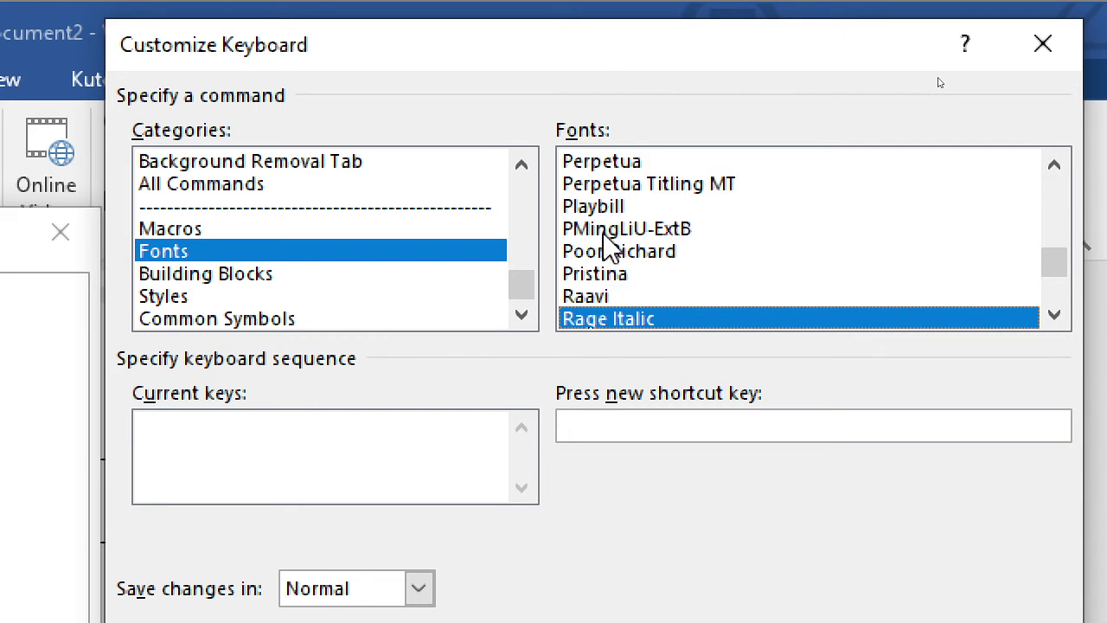
click(601, 294)
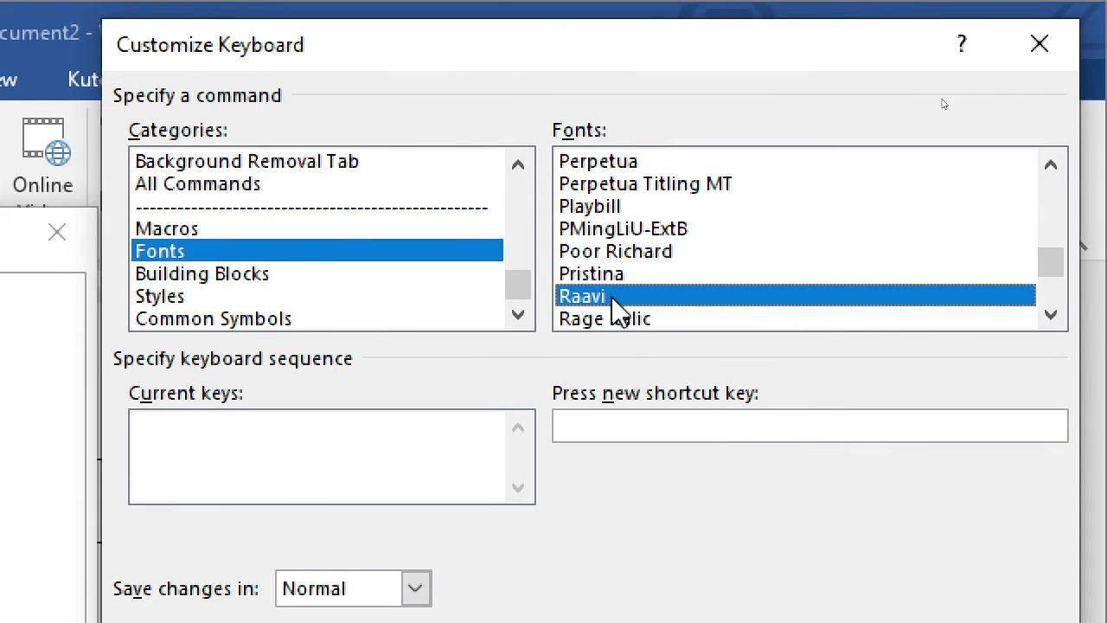
click(578, 424)
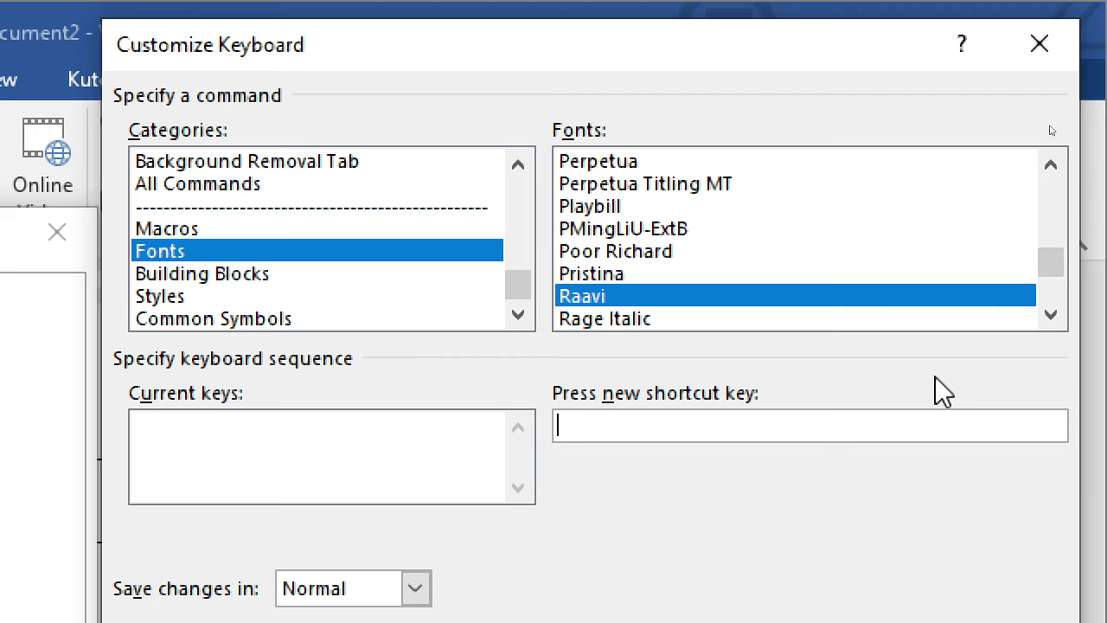
key(alt+r)
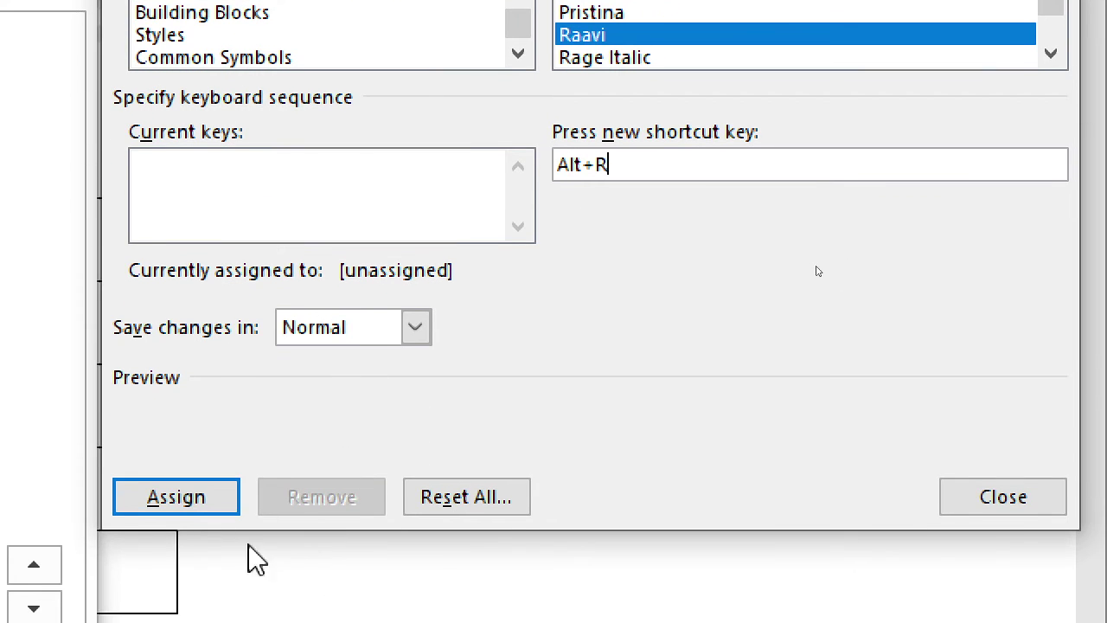
click(202, 496)
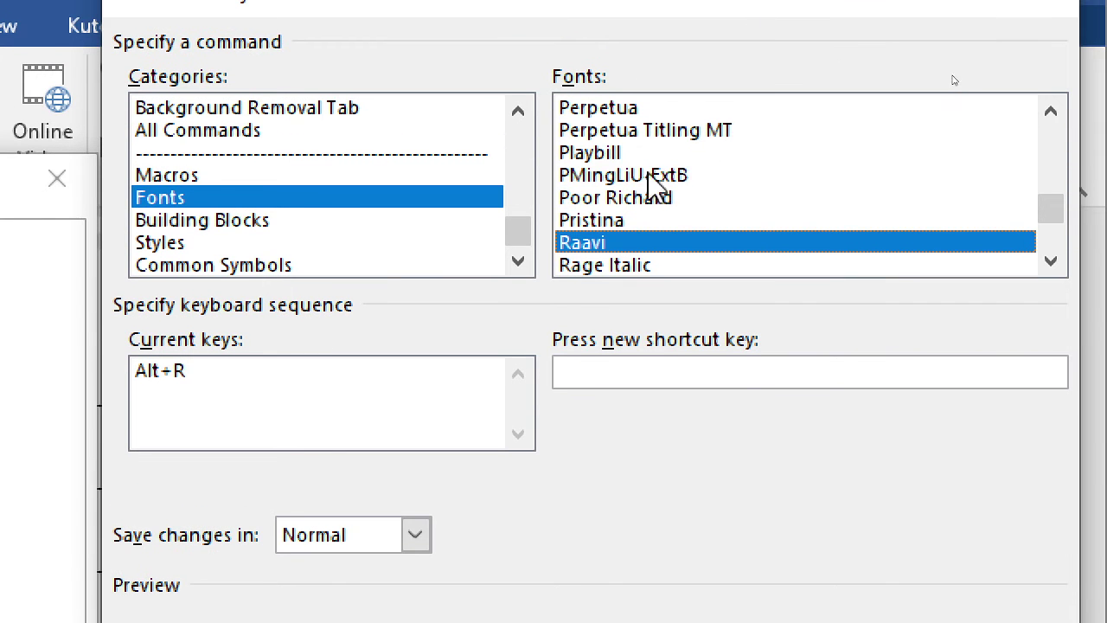
Step: Select Times New Roman in the Fonts list and assign it Alt+T
click(610, 175)
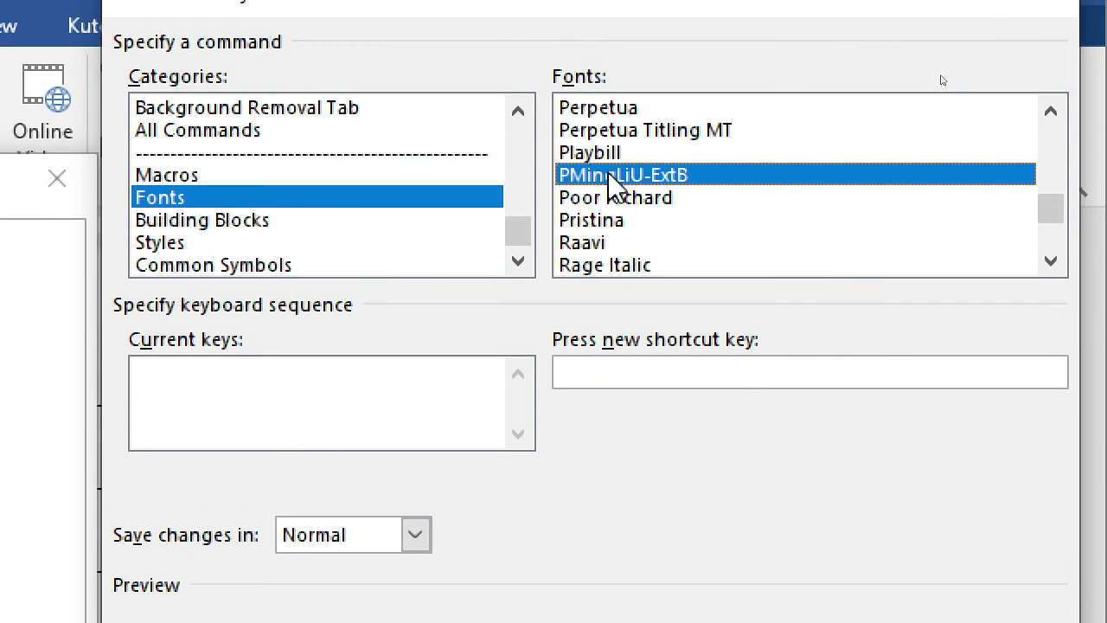
key(t)
key(Down)
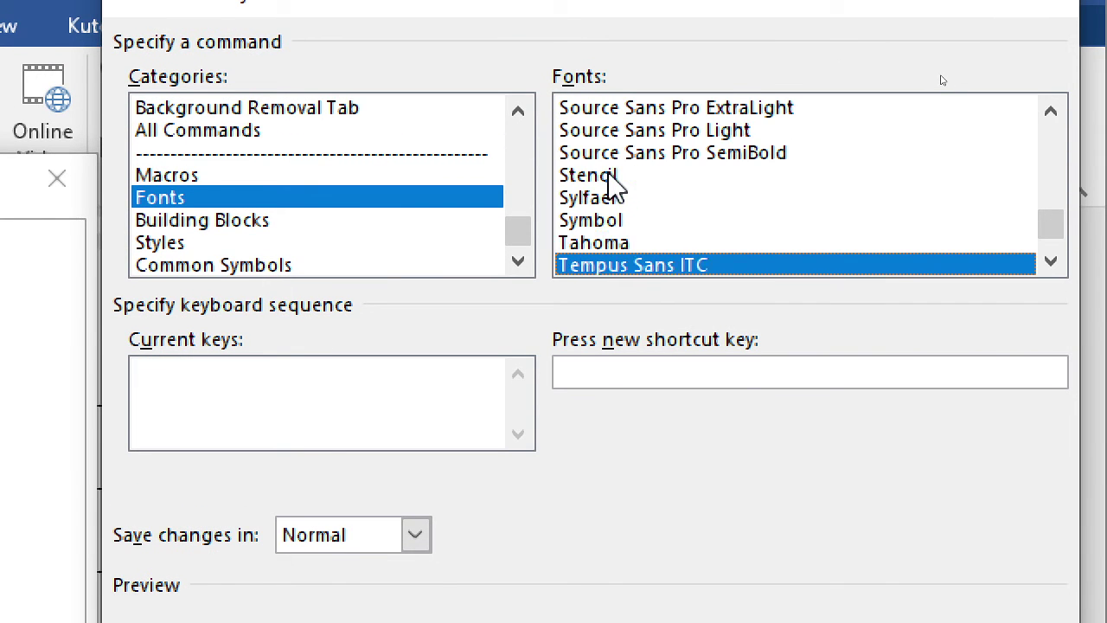
key(Down)
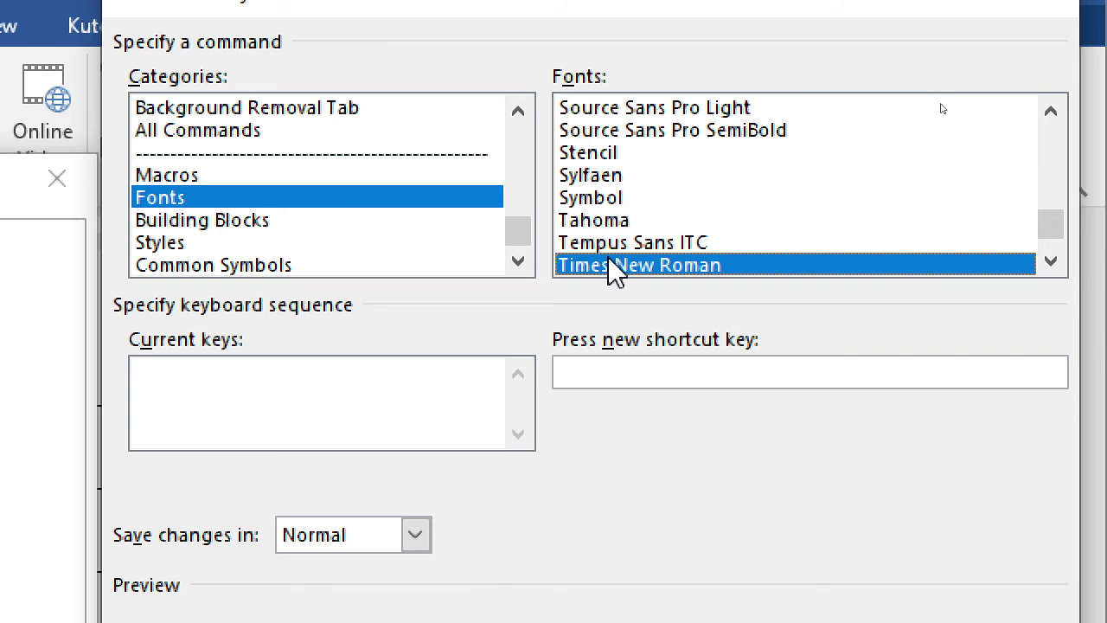
click(595, 376)
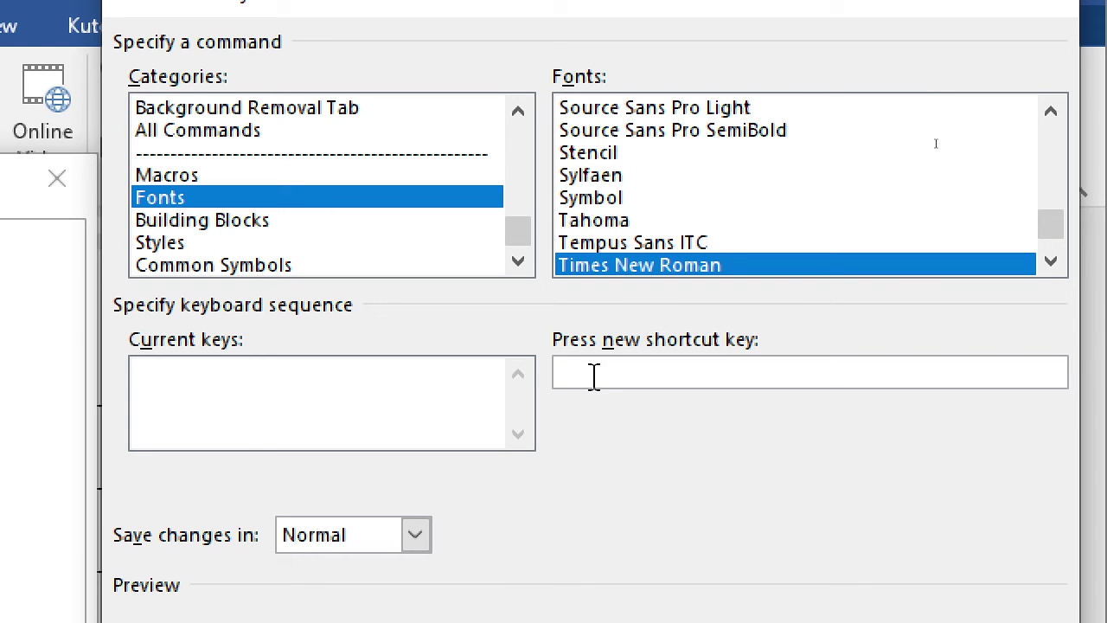
key(alt+t)
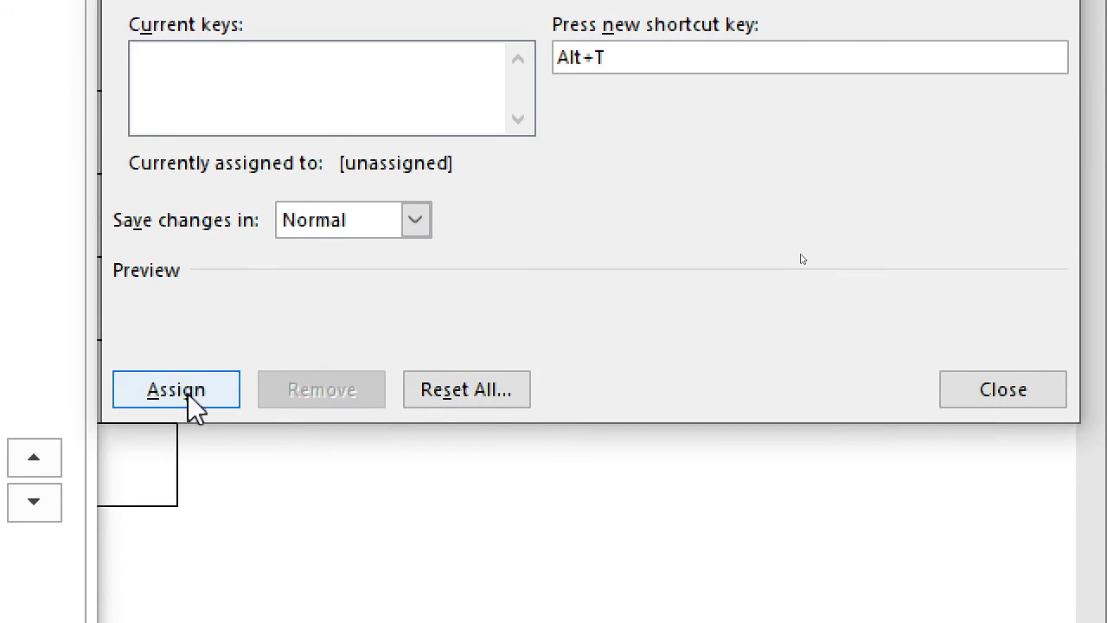
click(195, 410)
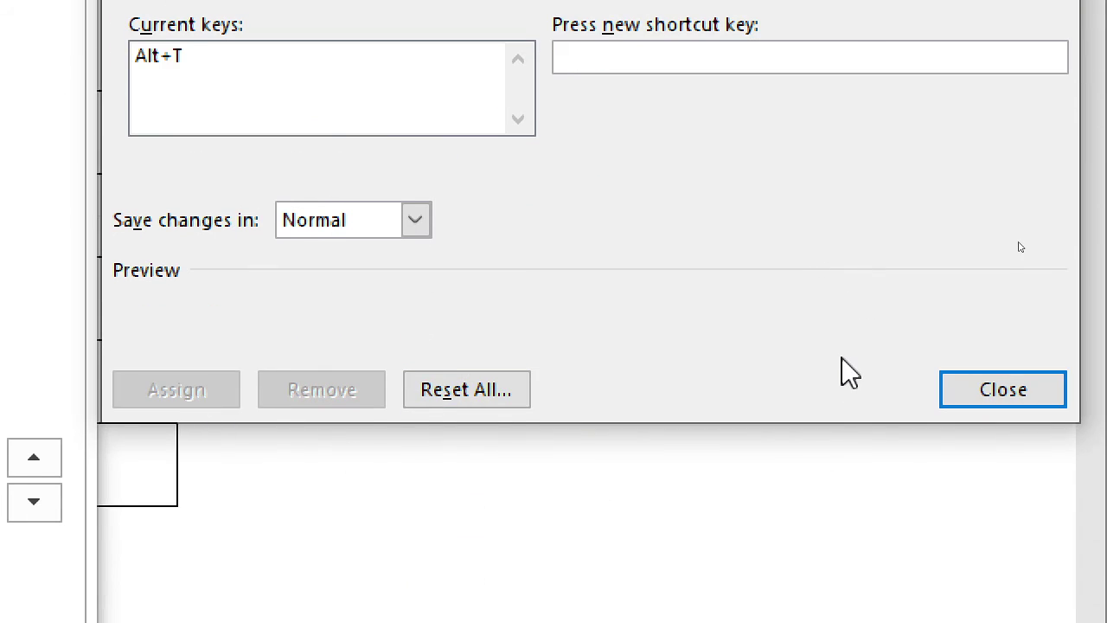
Step: Close Customize Keyboard and Word Options, then drag the left margin toward the page edge
click(982, 391)
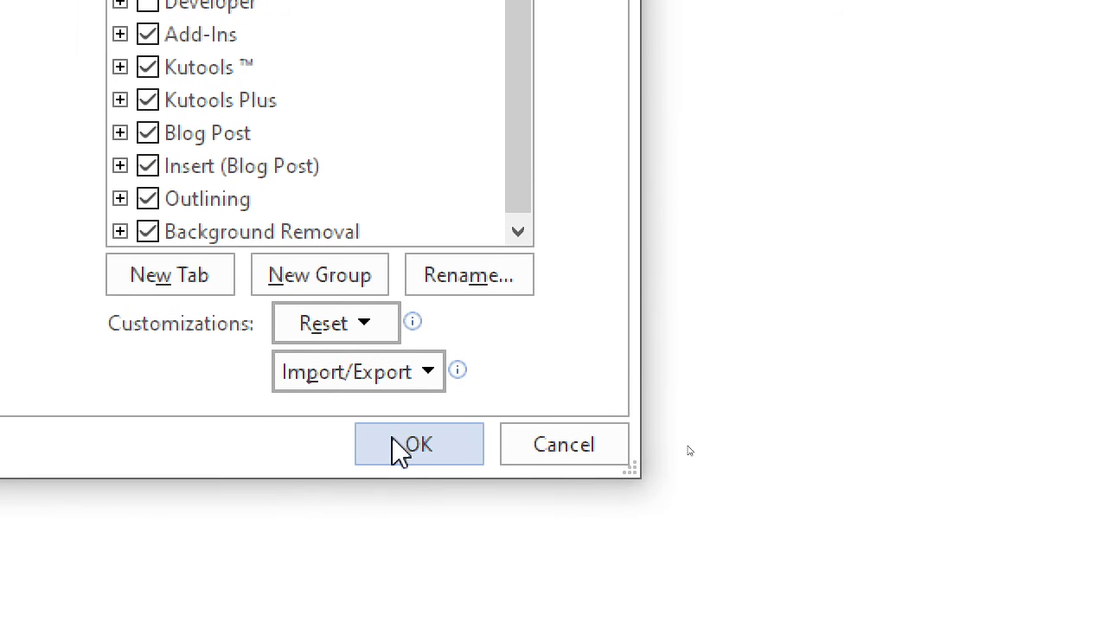
click(400, 446)
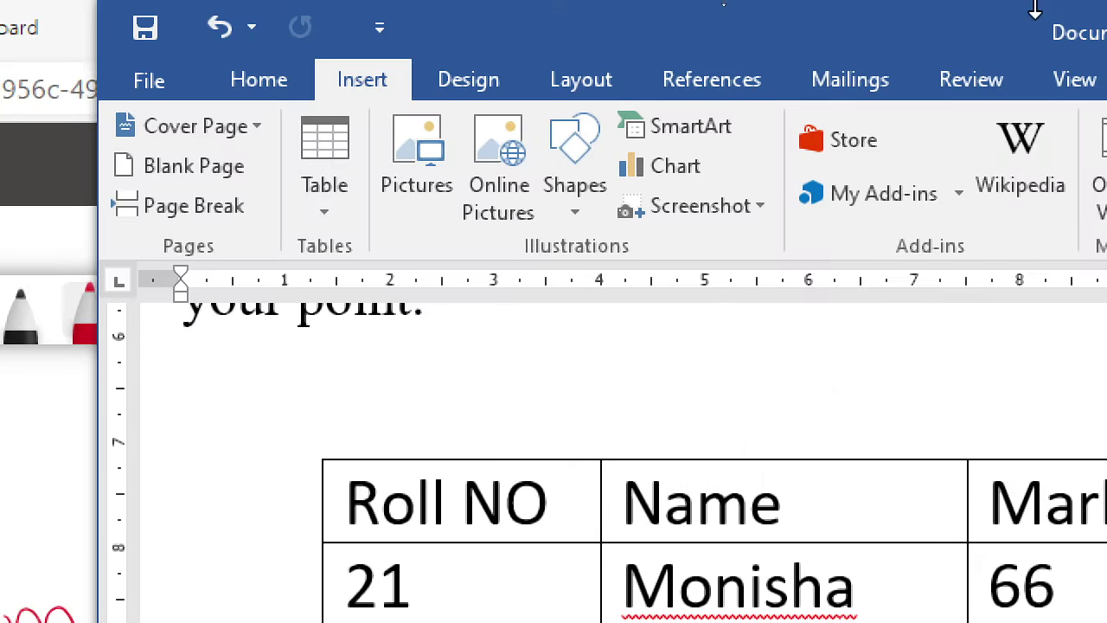
scroll(292, 440, up, 5)
scroll(360, 487, up, 5)
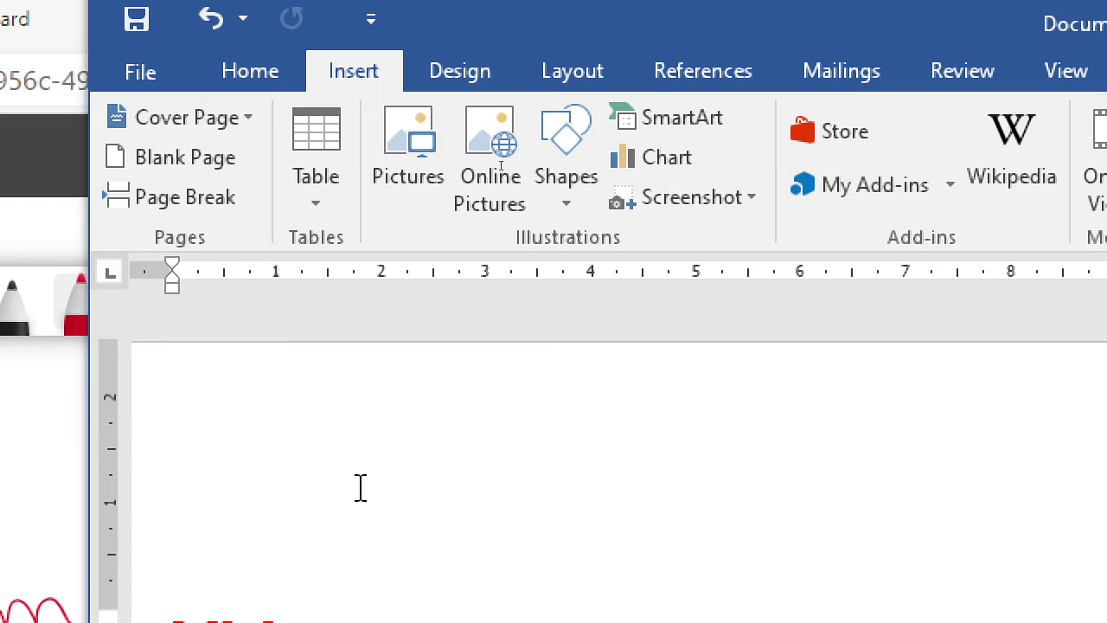
ctrl+scroll(361, 487, down, 2)
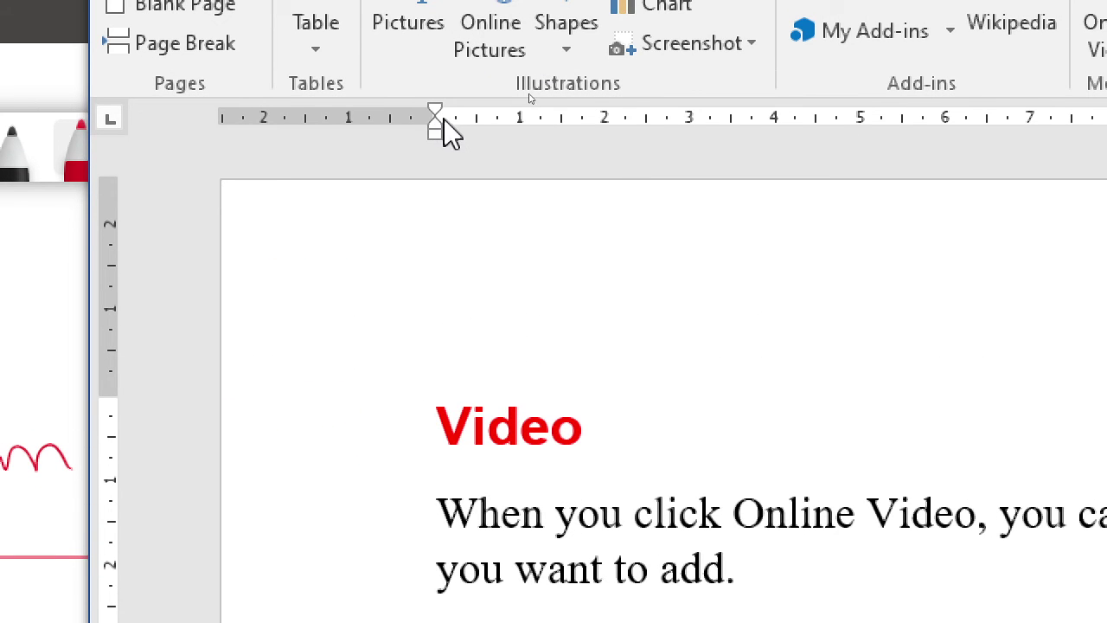
drag(433, 115, 239, 117)
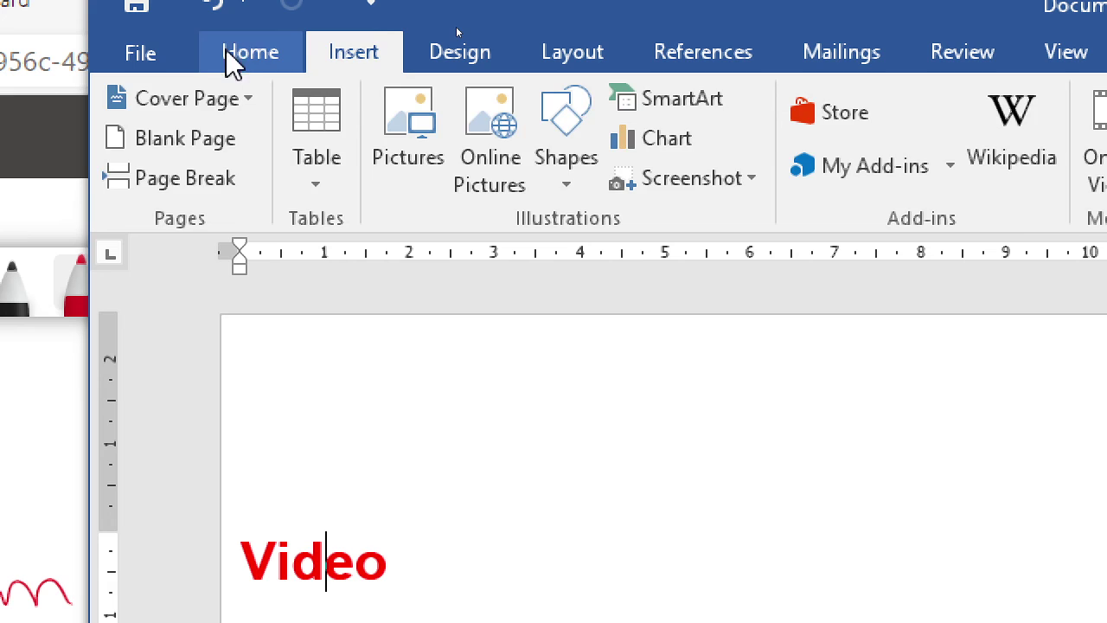
Step: Select the word Video and apply Times New Roman with the Alt+T shortcut, then deselect it
click(246, 54)
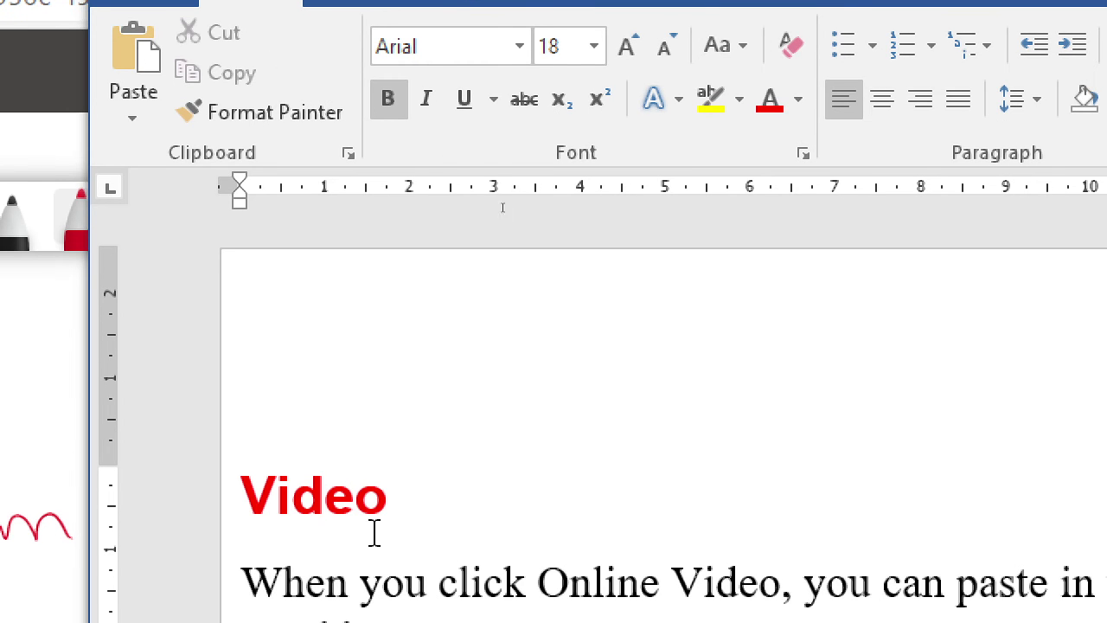
double_click(321, 498)
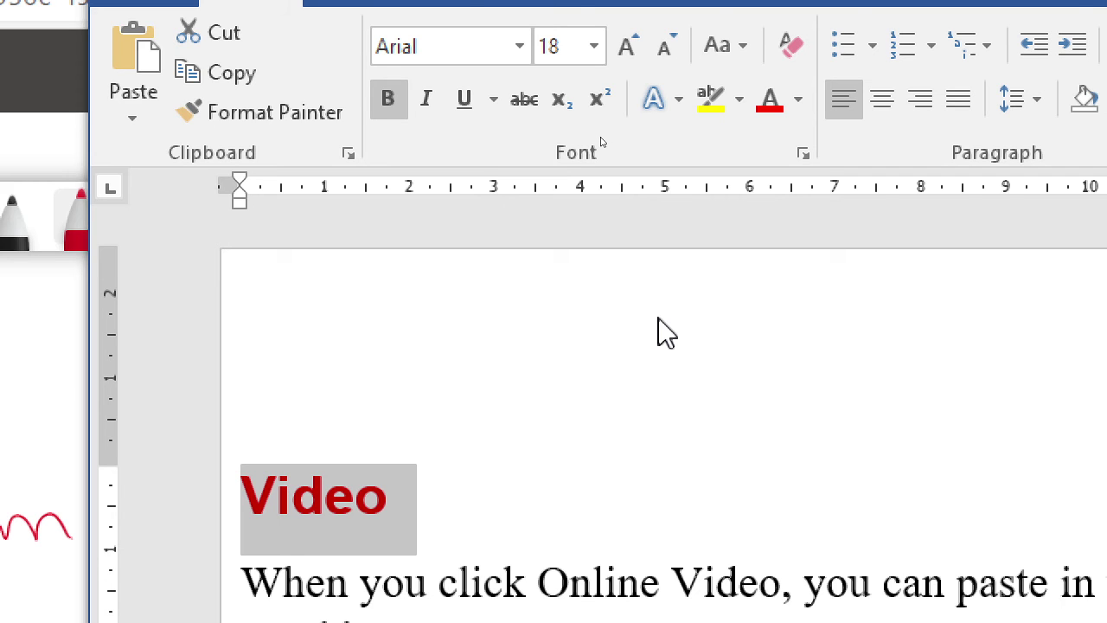
key(alt)
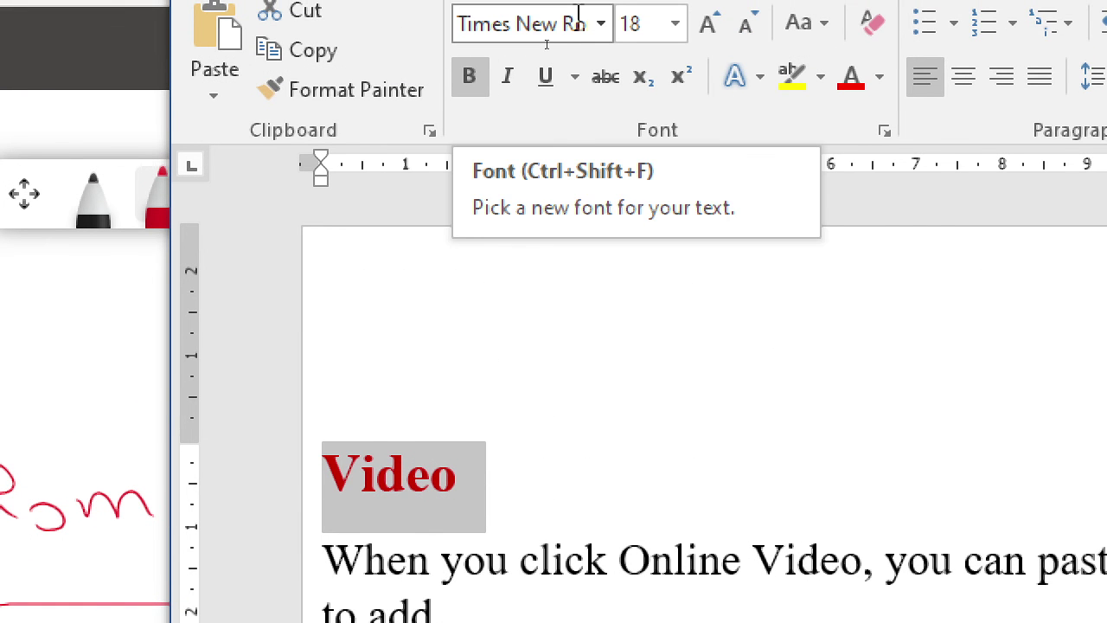
click(503, 475)
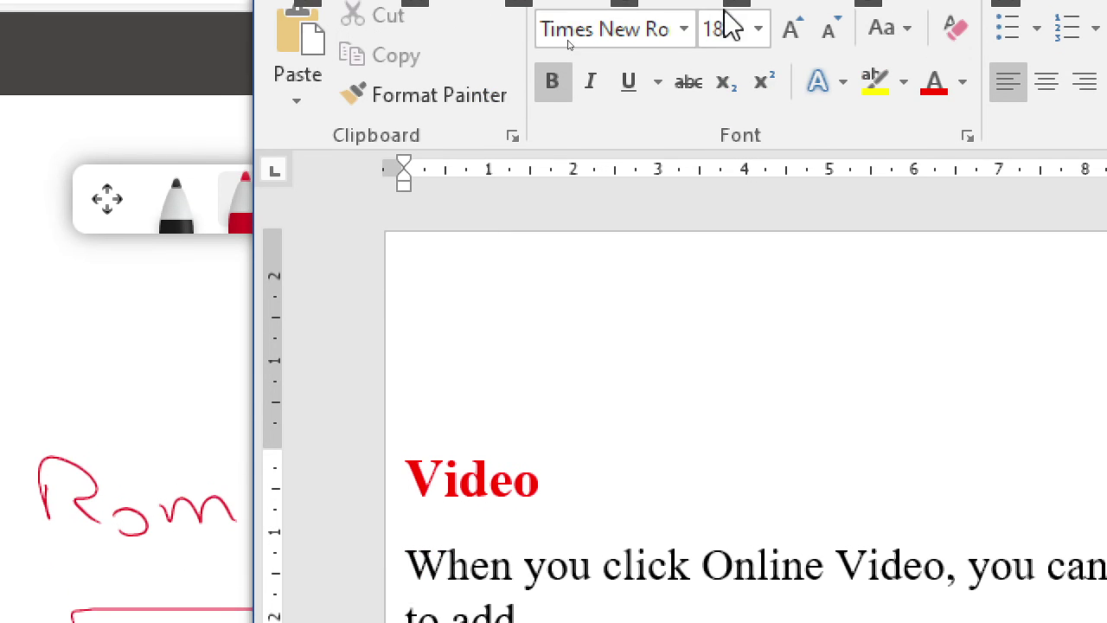
key(alt)
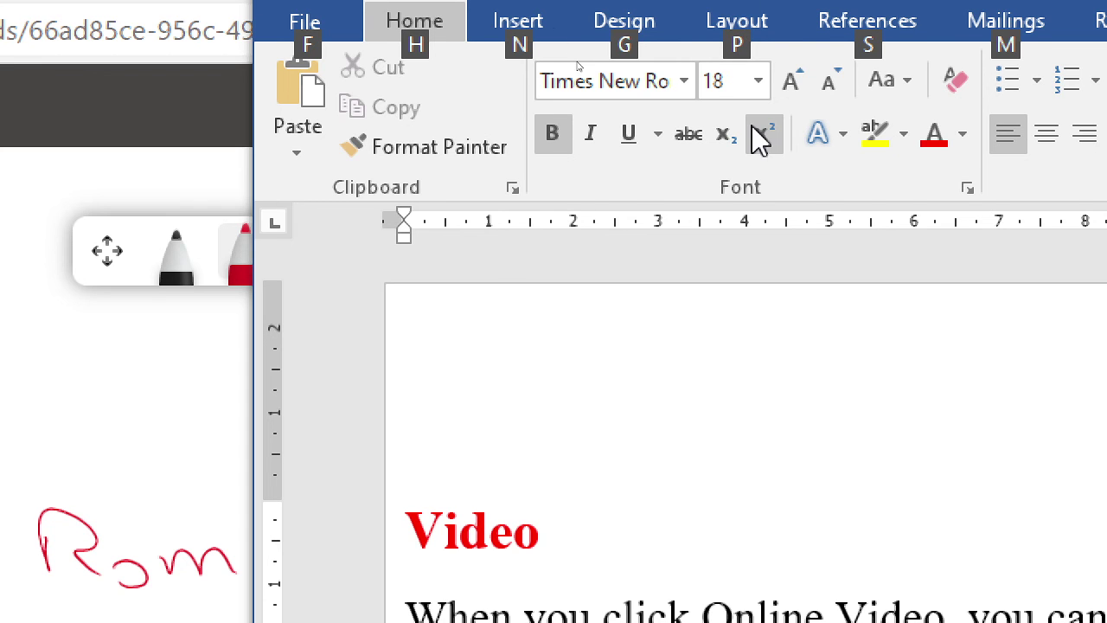
click(662, 532)
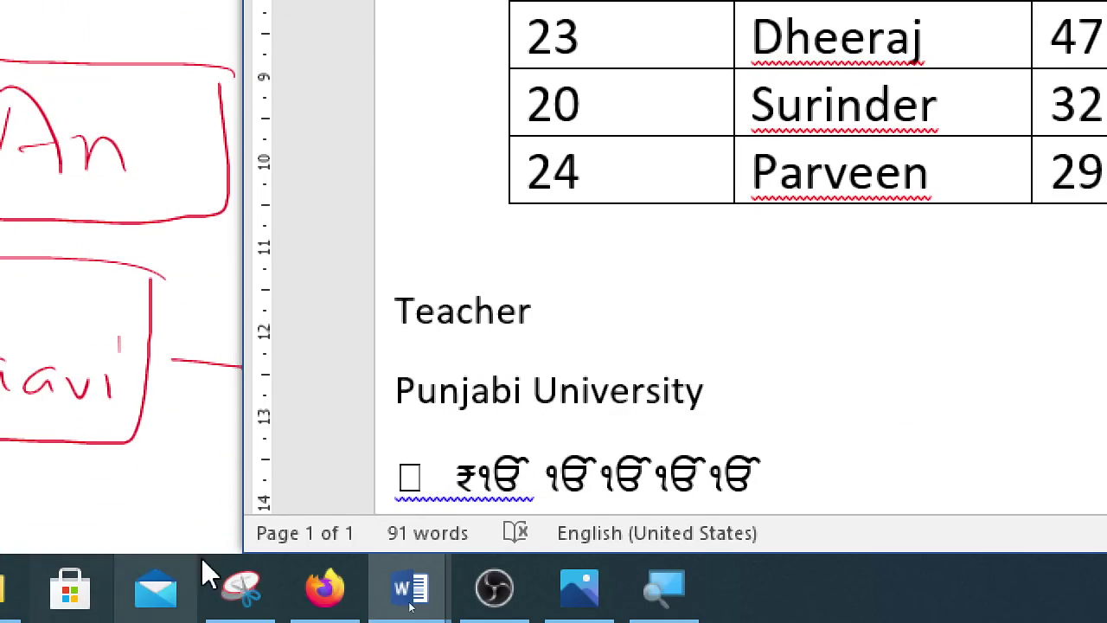
Step: Bring the OBS Studio recording window to the front
click(495, 605)
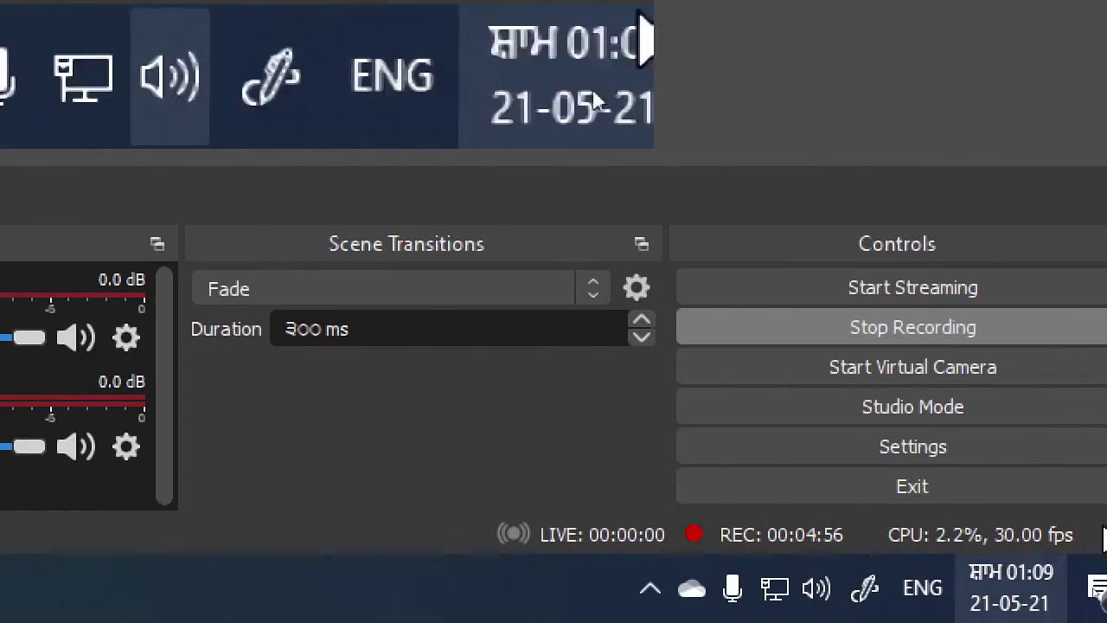